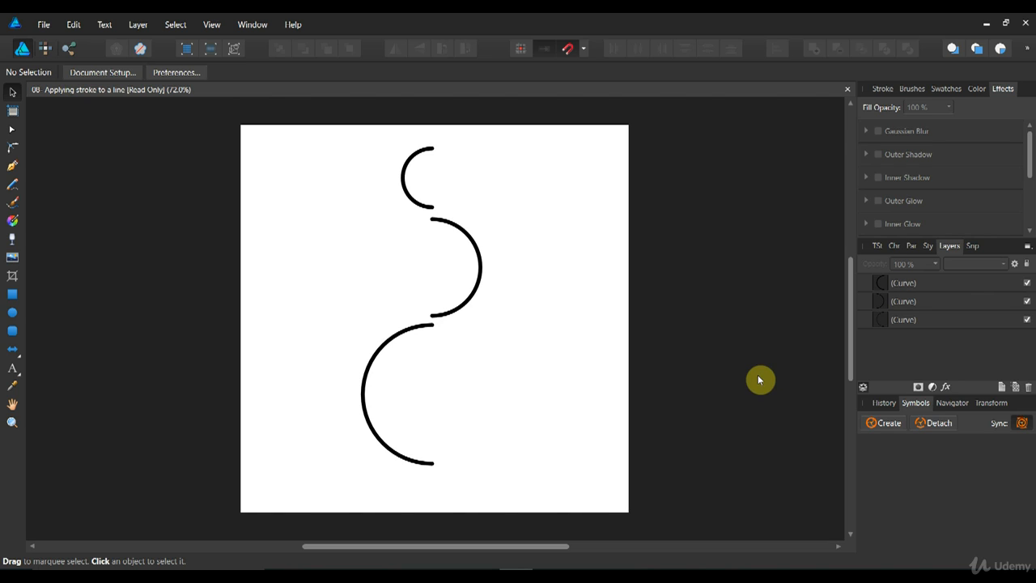
- Zoom in on the top curve and float the Brushes panel over the canvas beside it
click(12, 422)
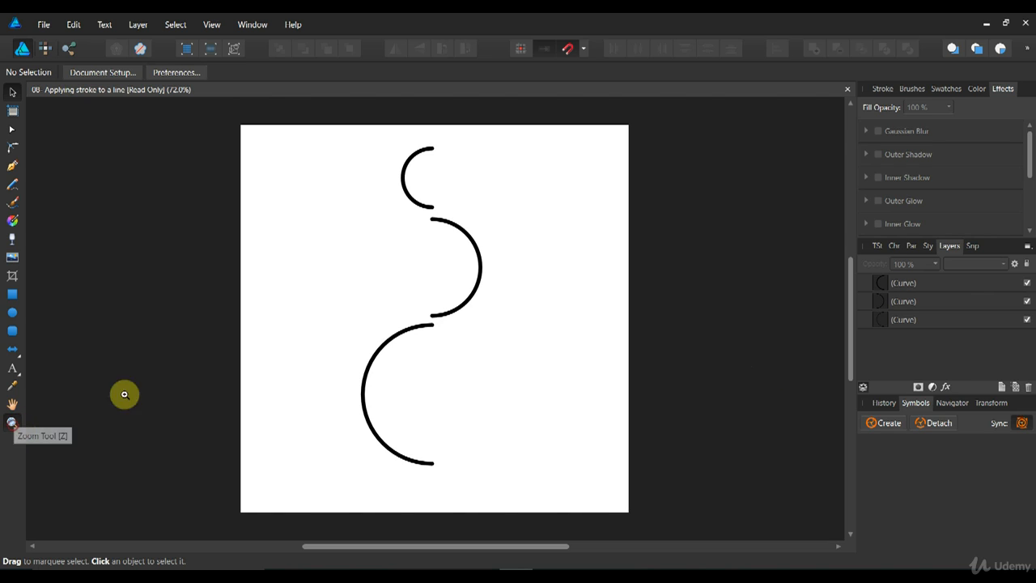
drag(389, 173, 740, 282)
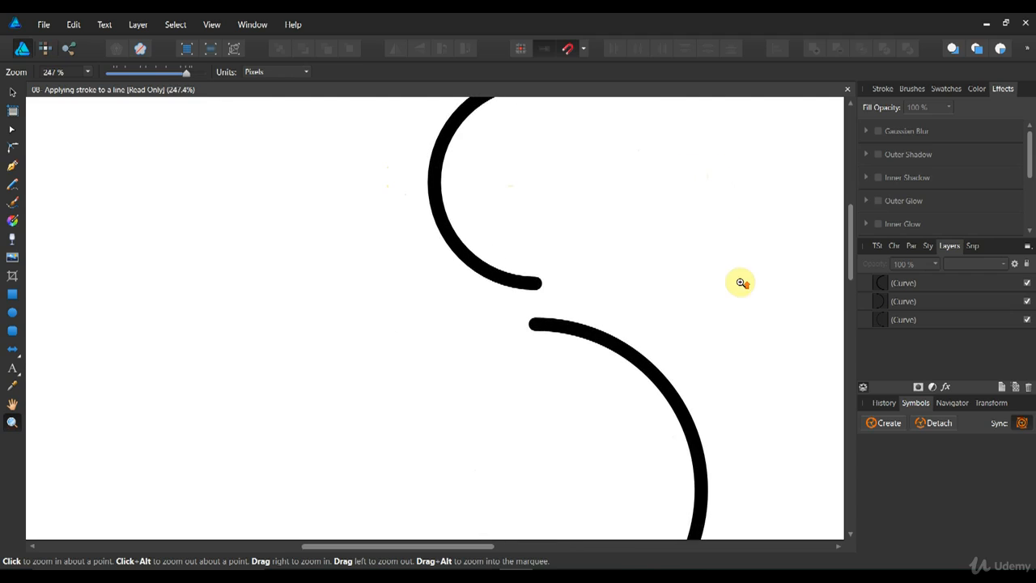
drag(429, 546, 476, 557)
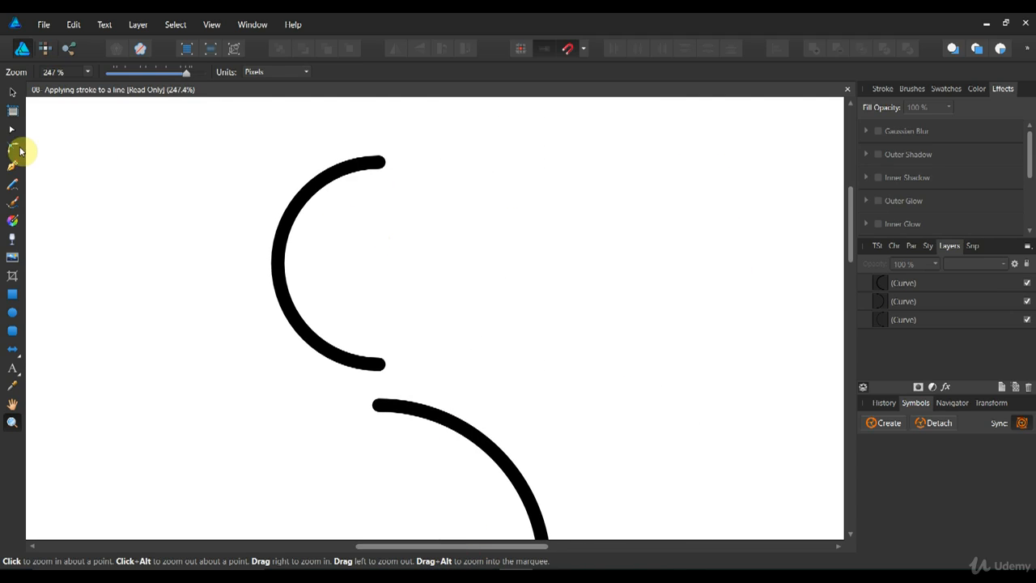
click(11, 95)
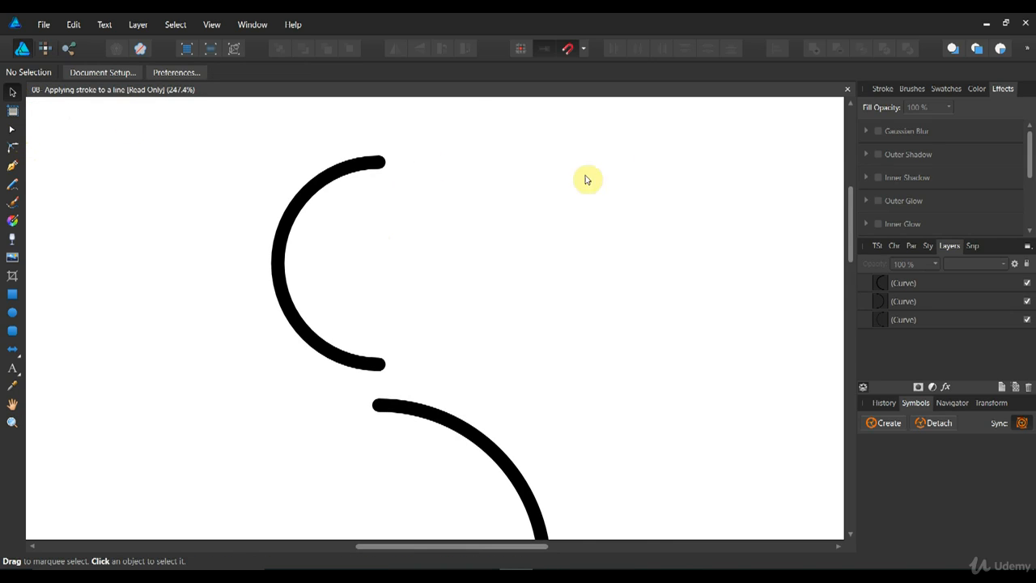
click(914, 91)
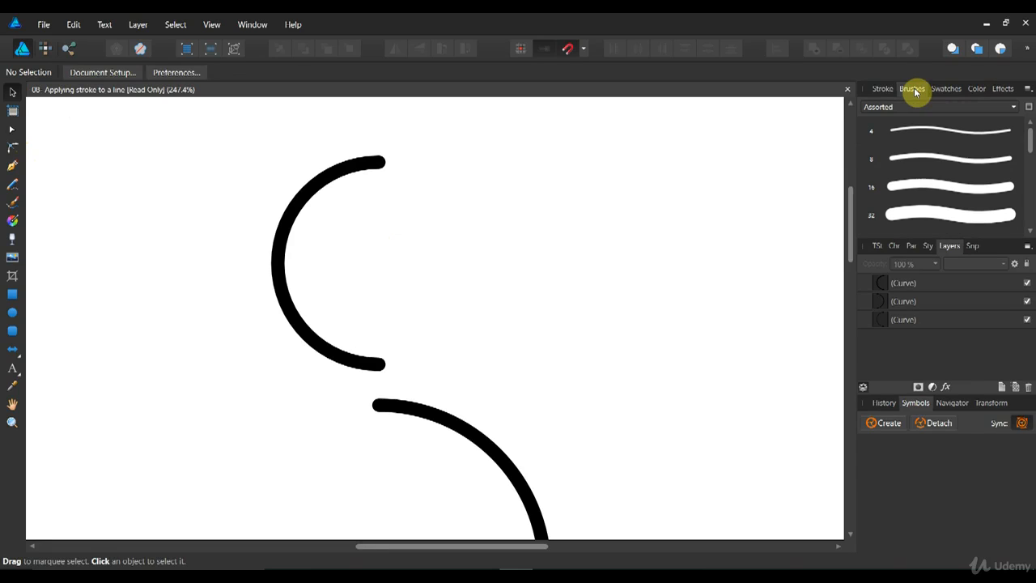
mouse_move(908, 93)
mouse_down()
mouse_move(601, 160)
mouse_move(538, 146)
mouse_up()
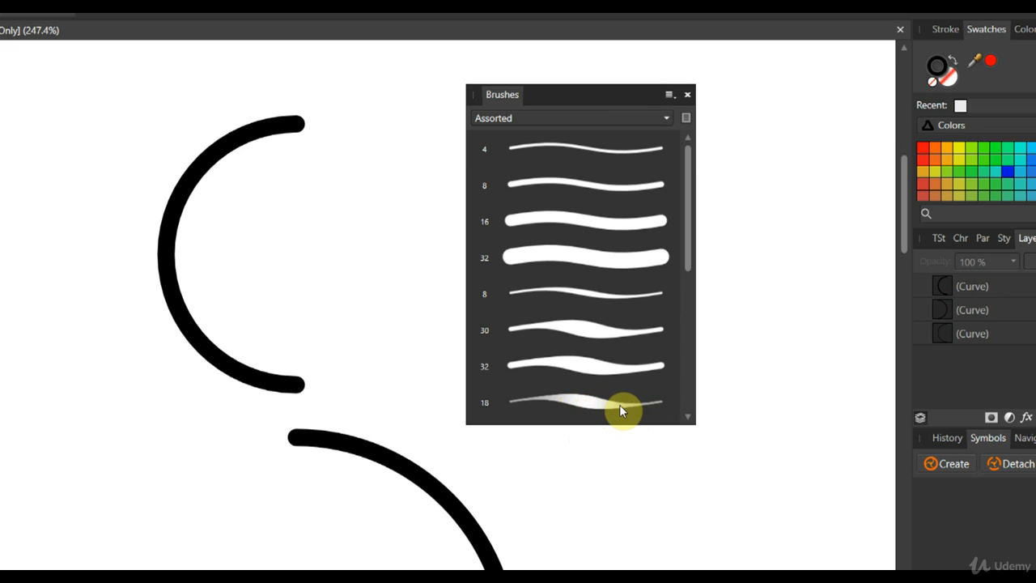
- Set the Size Variance of the 18 px Solid Brush with Pressure & Opacity to 91%
click(574, 402)
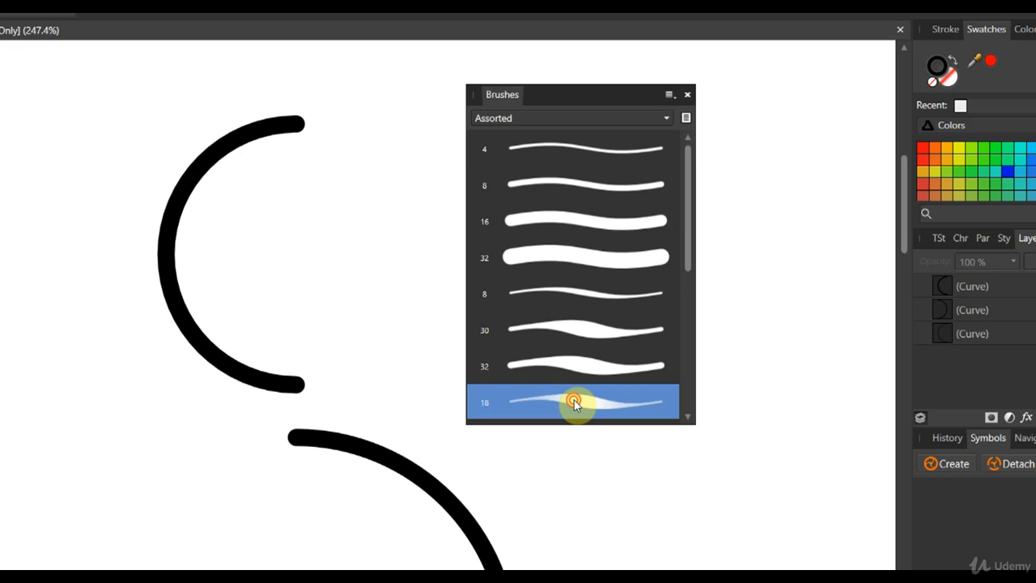
double_click(574, 400)
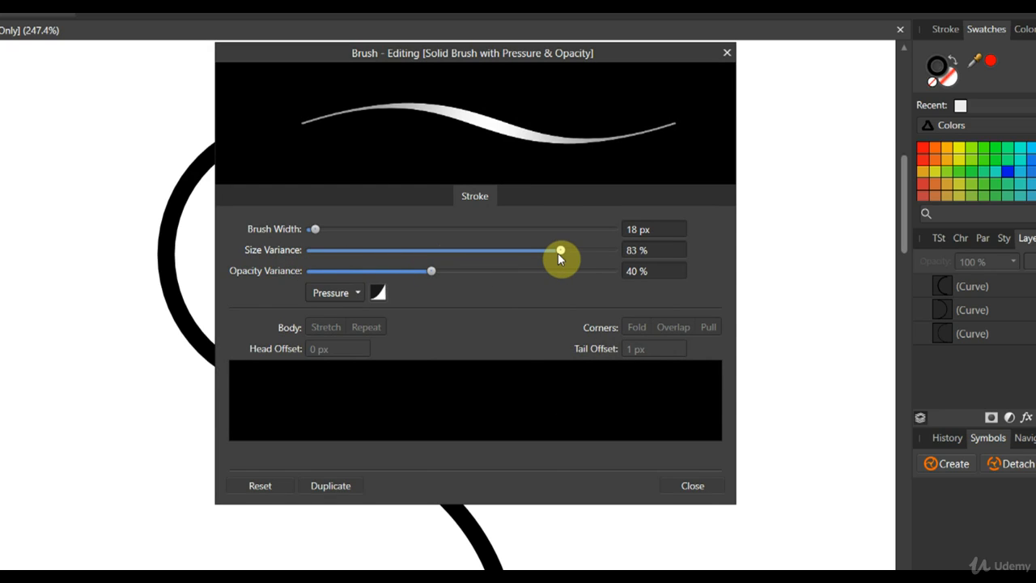
mouse_move(560, 256)
mouse_down()
mouse_move(611, 263)
mouse_move(483, 250)
mouse_move(273, 254)
mouse_move(579, 267)
mouse_up()
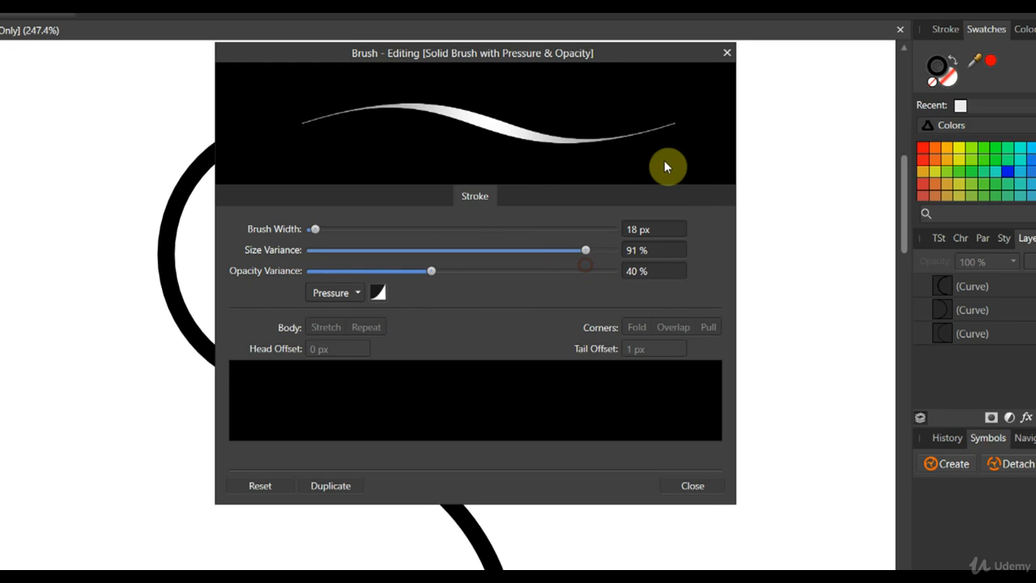
click(680, 488)
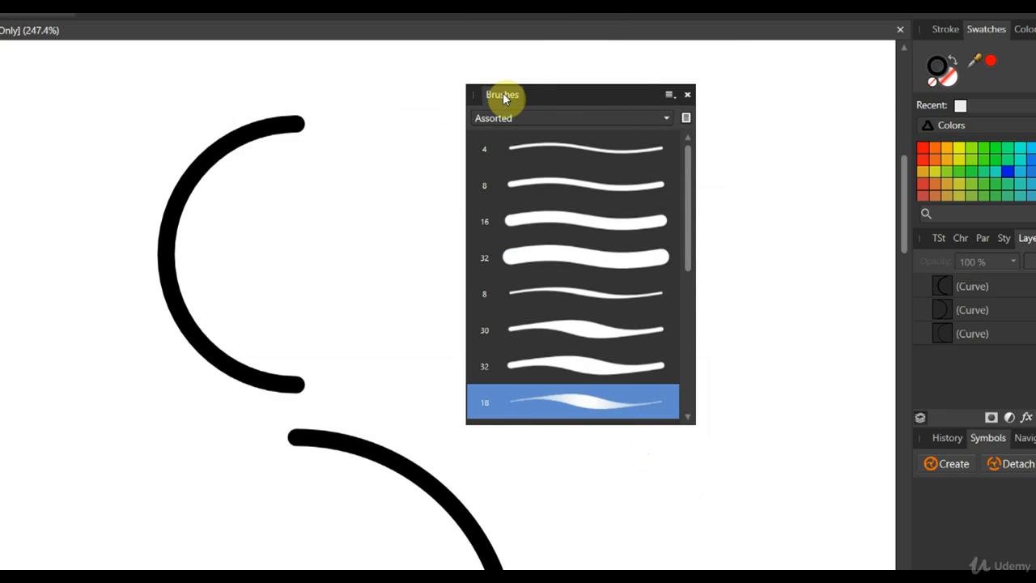
- Review the 18 px pressure and opacity brush's settings again and dock the Brushes panel back beside Effects
drag(503, 95, 549, 86)
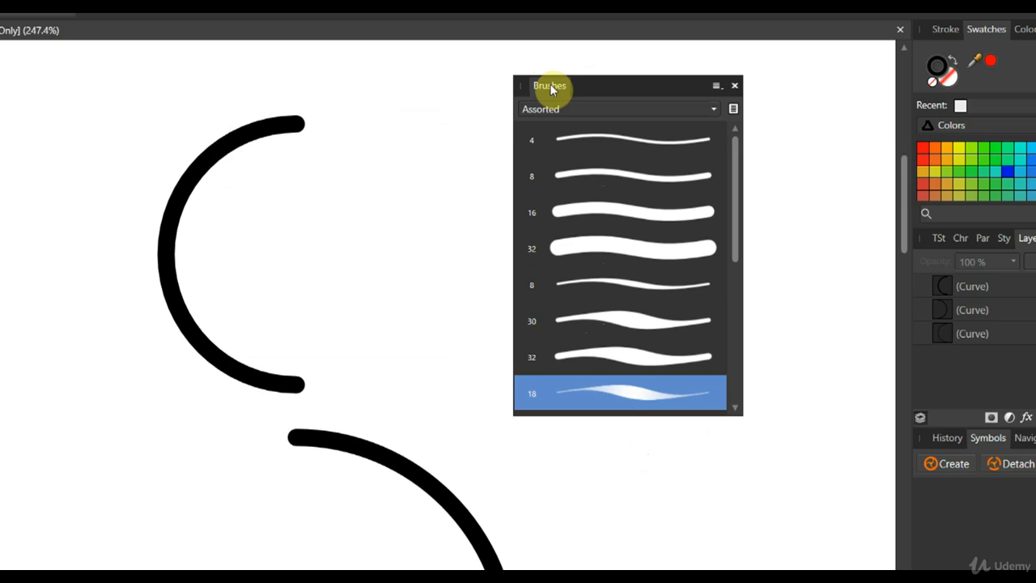
scroll(603, 203, down, 3)
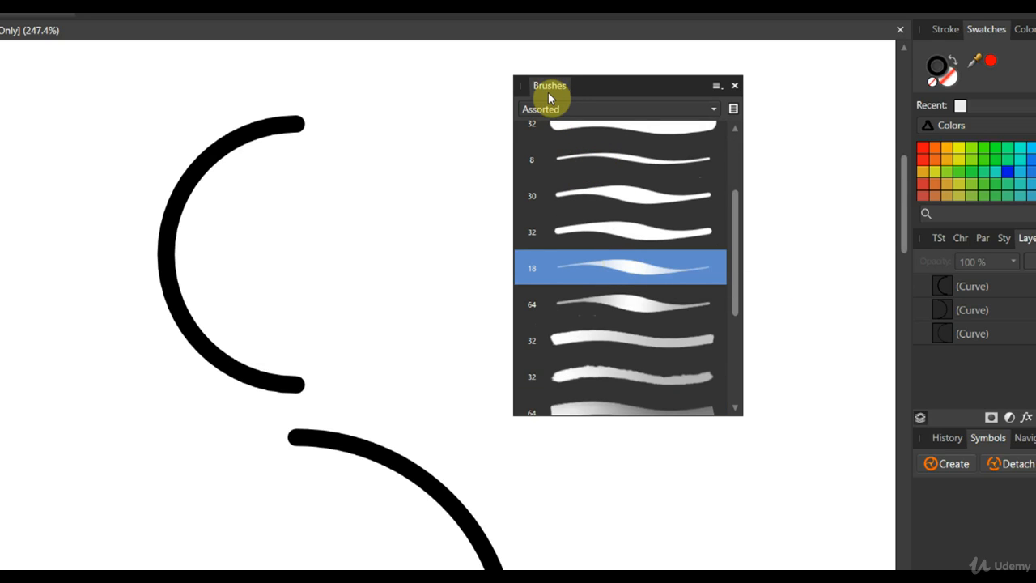
click(618, 259)
double_click(619, 260)
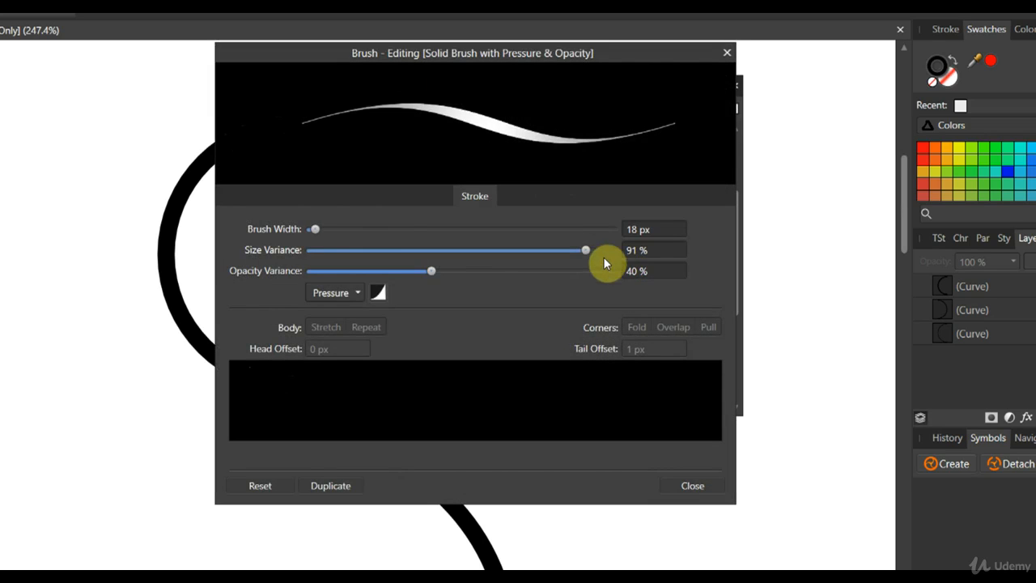
click(726, 55)
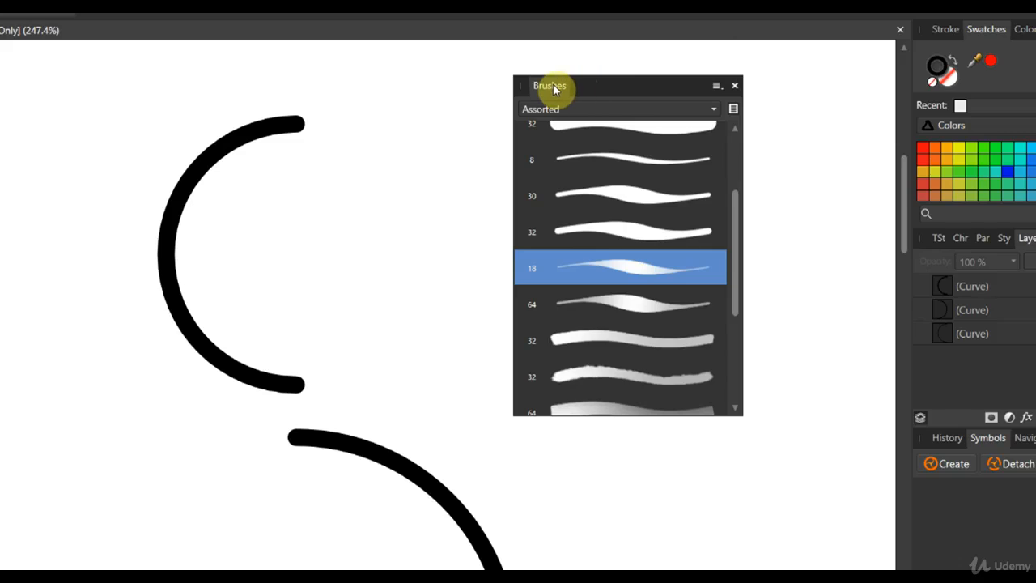
mouse_move(553, 89)
mouse_down()
mouse_move(564, 105)
mouse_move(794, 107)
mouse_move(1010, 79)
mouse_move(989, 100)
mouse_up()
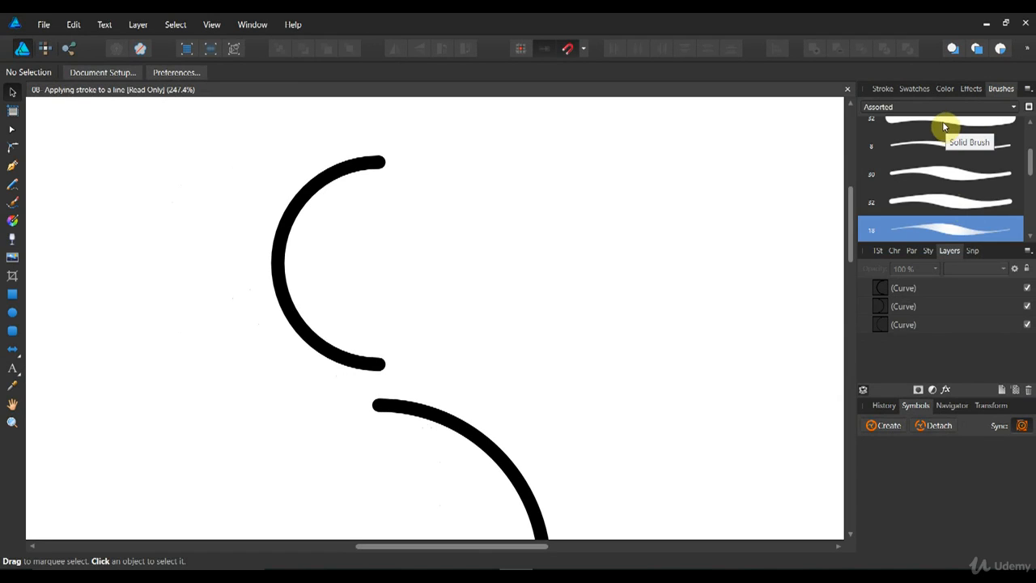
- Float the Stroke panel beside the top curve and open that curve's pressure graph
mouse_move(886, 93)
mouse_down()
mouse_move(486, 146)
mouse_move(493, 158)
mouse_move(475, 160)
mouse_up()
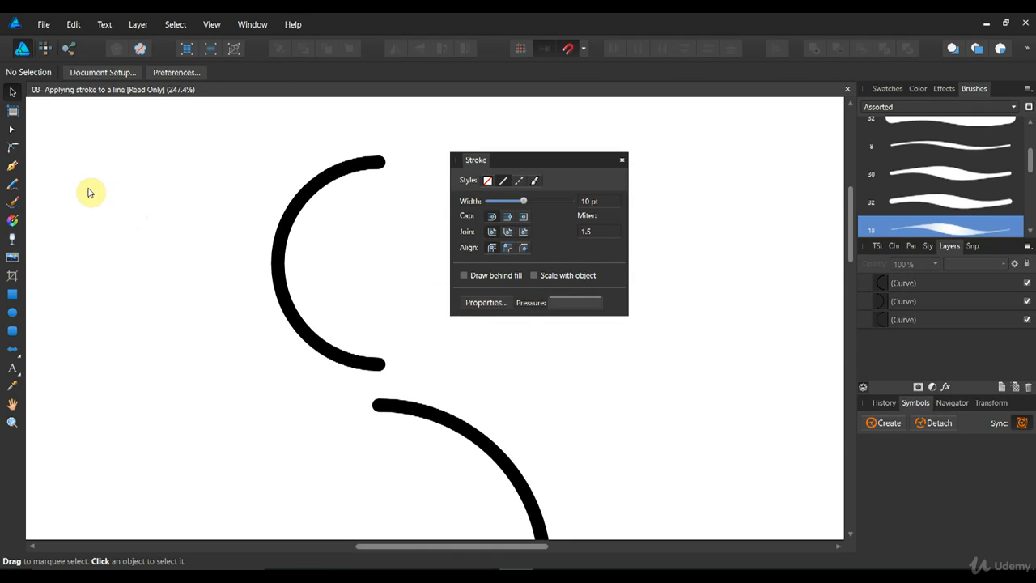
click(302, 196)
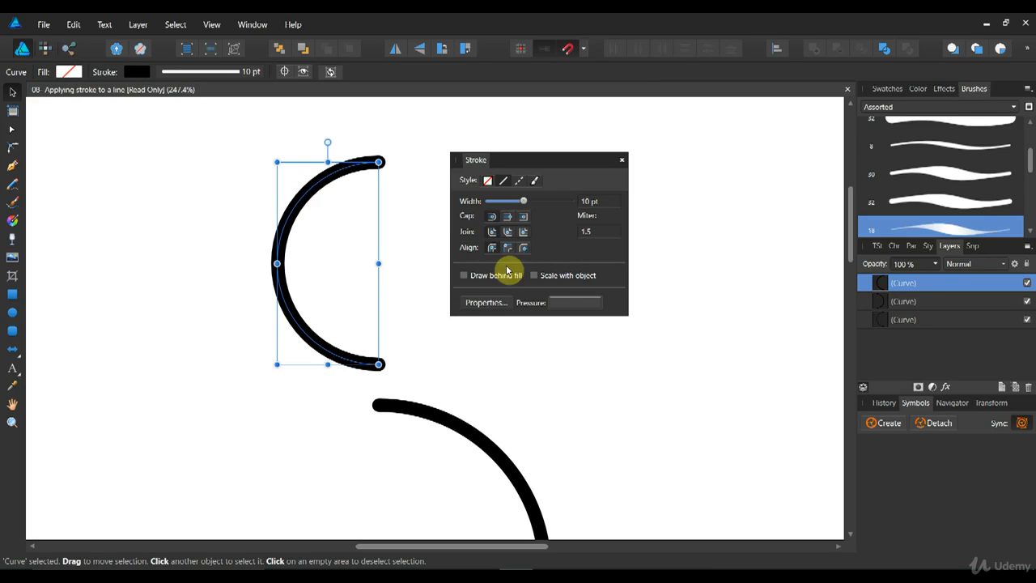
click(577, 304)
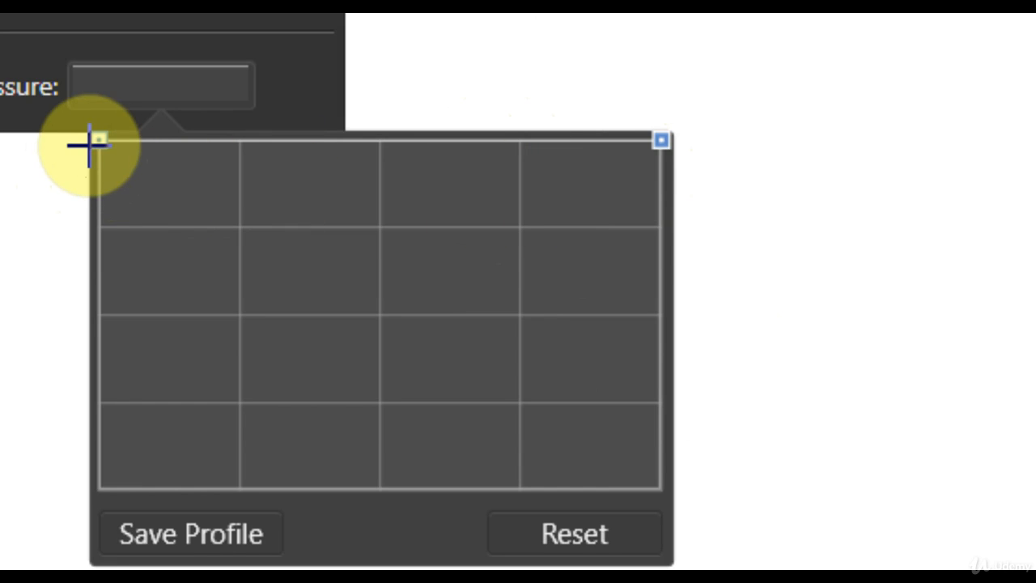
- Try lowering the top curve's pressure evenly and at the graph's start only, restoring full pressure each time
drag(87, 145, 98, 427)
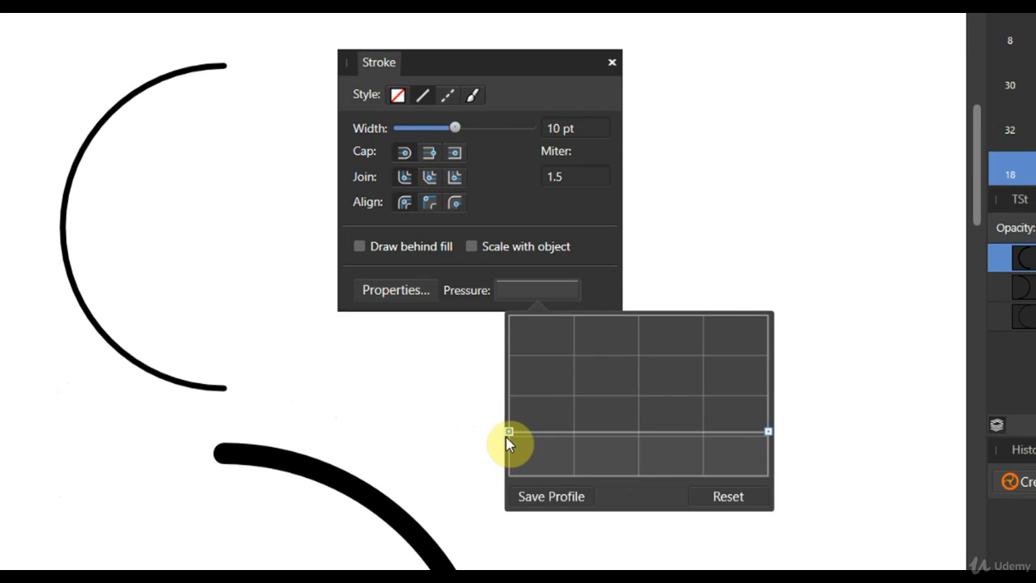
mouse_move(505, 438)
mouse_down()
mouse_move(506, 323)
mouse_move(504, 453)
mouse_move(511, 311)
mouse_up()
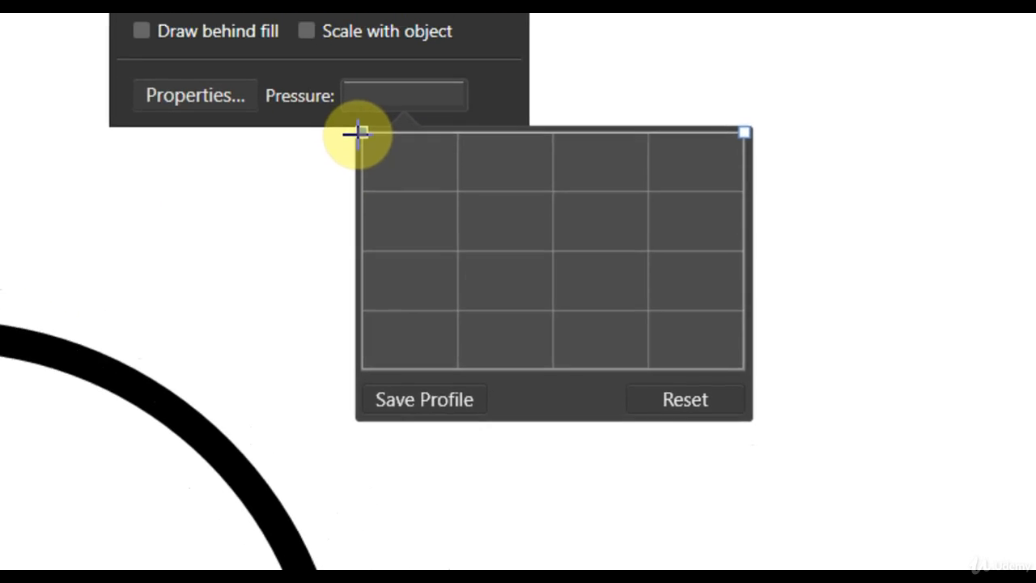
drag(359, 132, 359, 186)
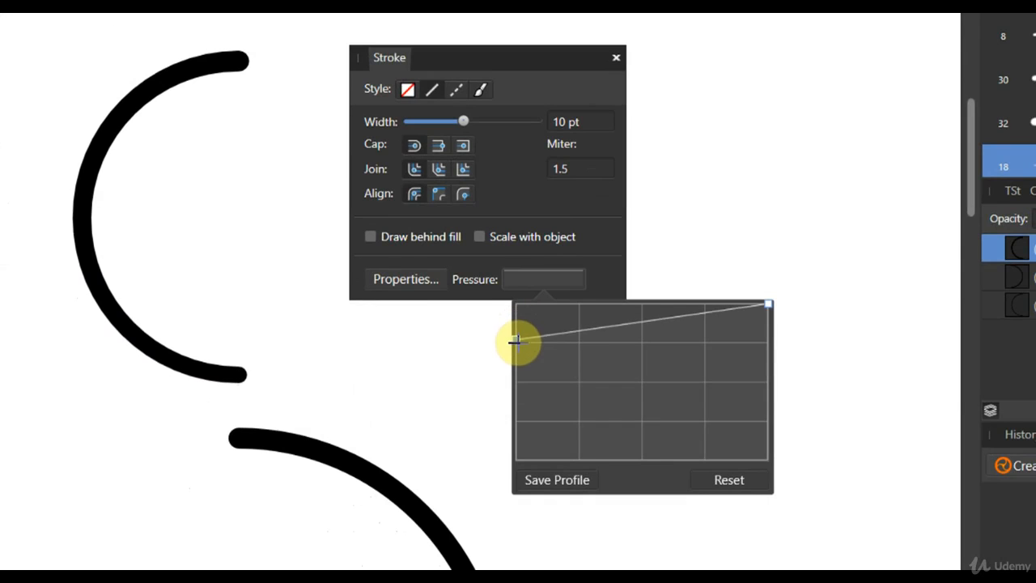
drag(515, 339, 513, 454)
drag(513, 454, 515, 454)
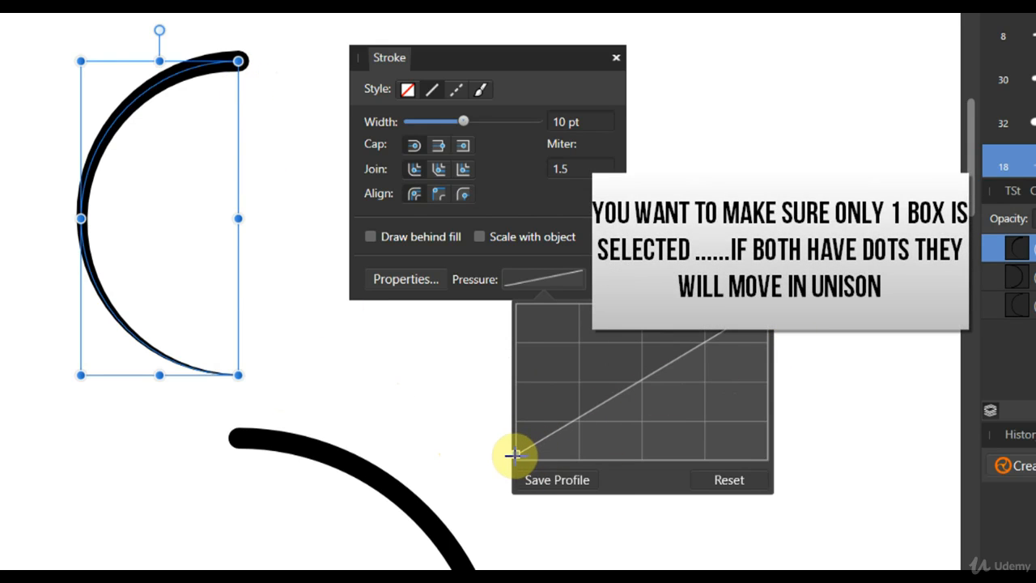
drag(513, 454, 511, 307)
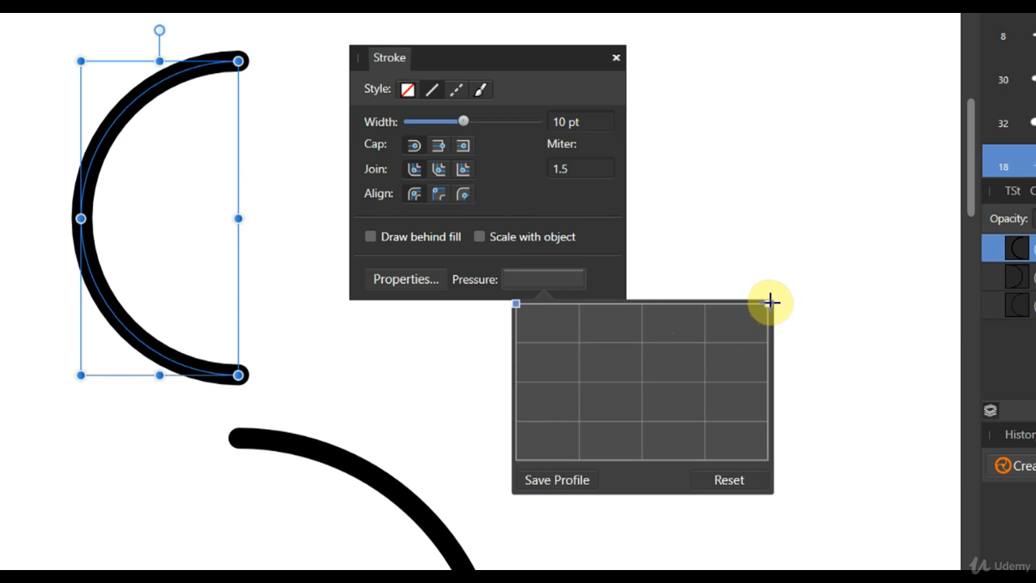
- Try tapering the top curve by lowering only the pressure graph's end node to zero, and restore full pressure
mouse_move(767, 303)
mouse_down()
mouse_move(769, 342)
mouse_move(769, 303)
mouse_up()
drag(768, 307, 764, 472)
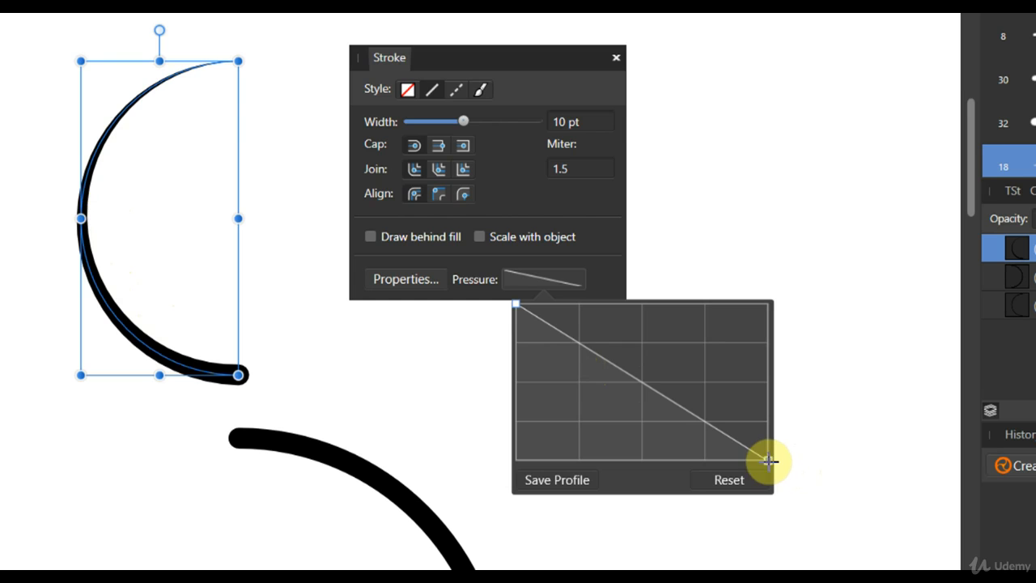
drag(769, 461, 780, 303)
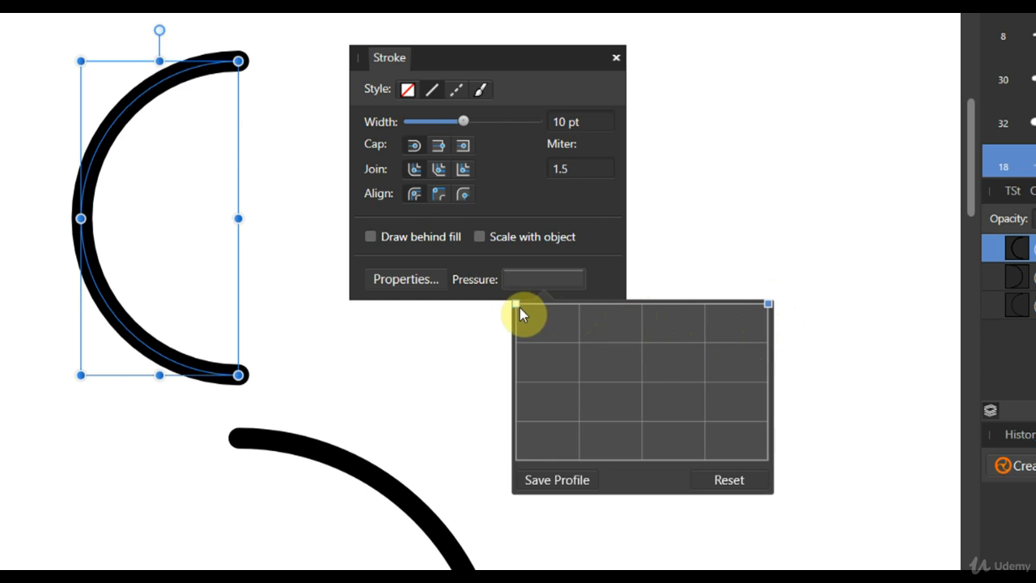
- Shape the top curve's pressure with both ends at zero and an added midpoint at full, and save the profile
mouse_move(515, 305)
mouse_down()
mouse_move(525, 476)
mouse_move(546, 478)
mouse_up()
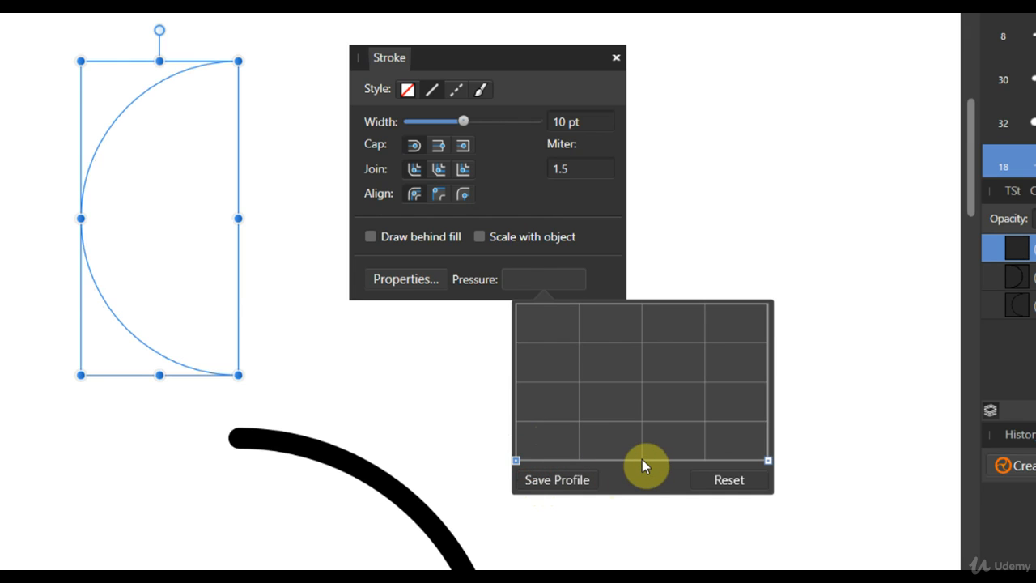
click(641, 460)
mouse_move(640, 460)
mouse_down()
mouse_move(640, 302)
mouse_move(697, 301)
mouse_move(564, 301)
mouse_move(642, 301)
mouse_up()
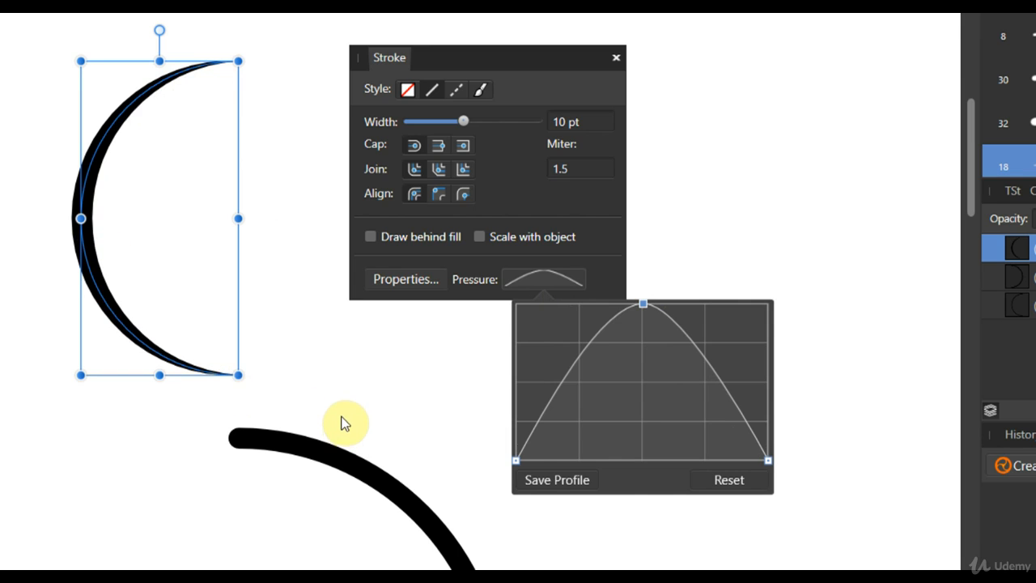
click(537, 478)
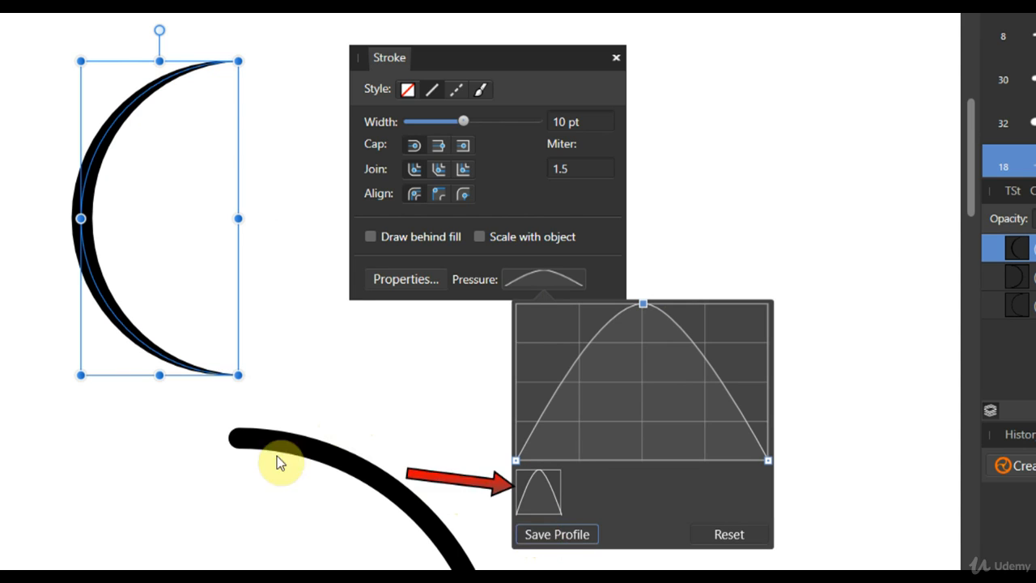
- Apply the saved arch-shaped pressure profile to the middle curve, with the Stroke panel moved clear of it
key(z)
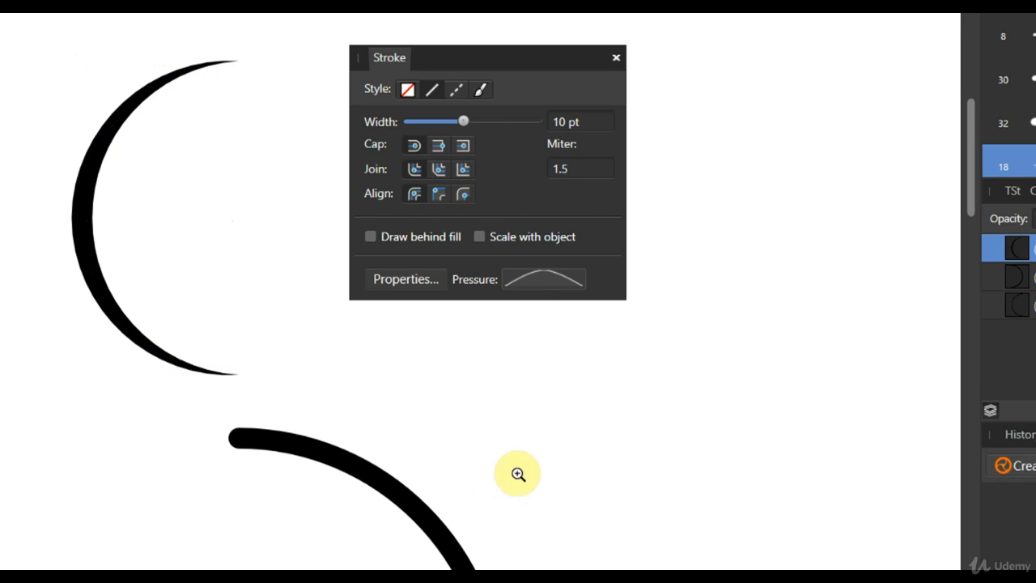
drag(651, 489, 529, 475)
scroll(534, 476, down, 3)
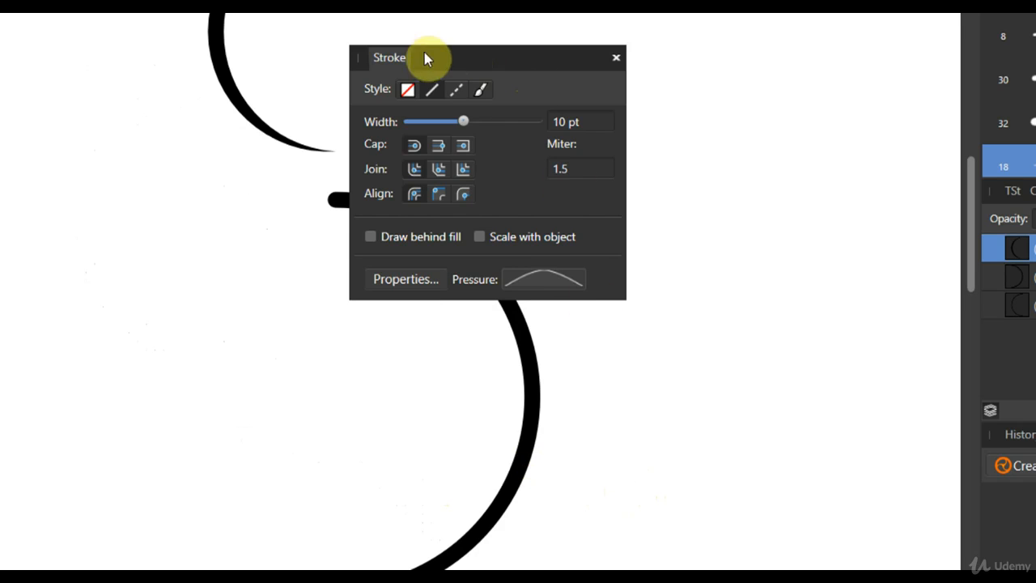
drag(399, 58, 668, 58)
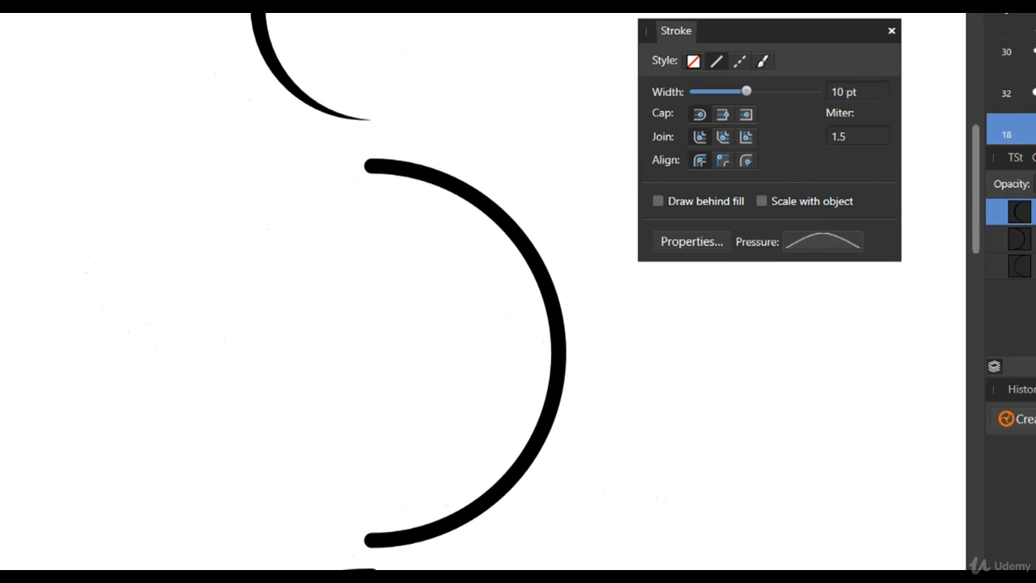
key(v)
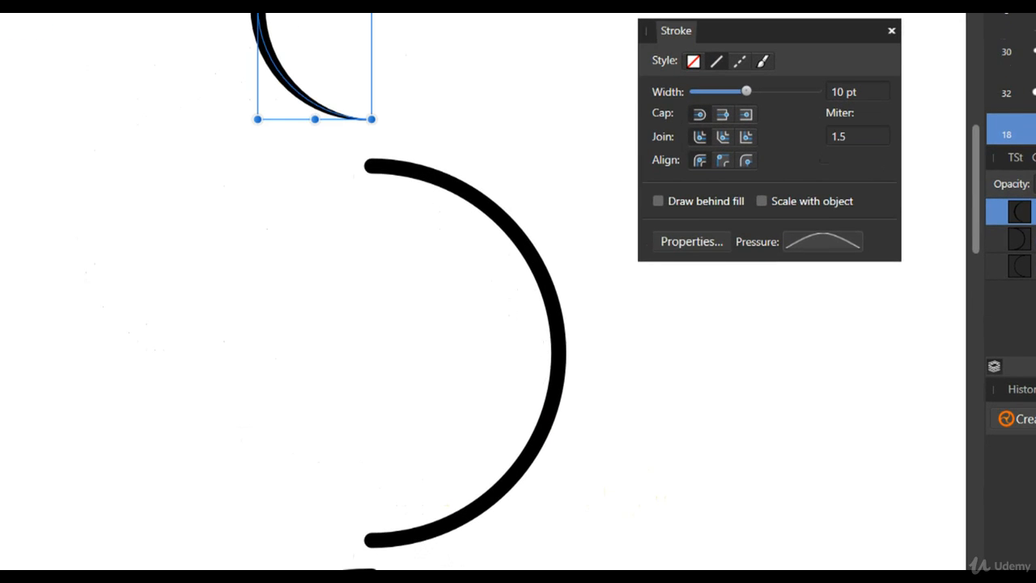
click(557, 329)
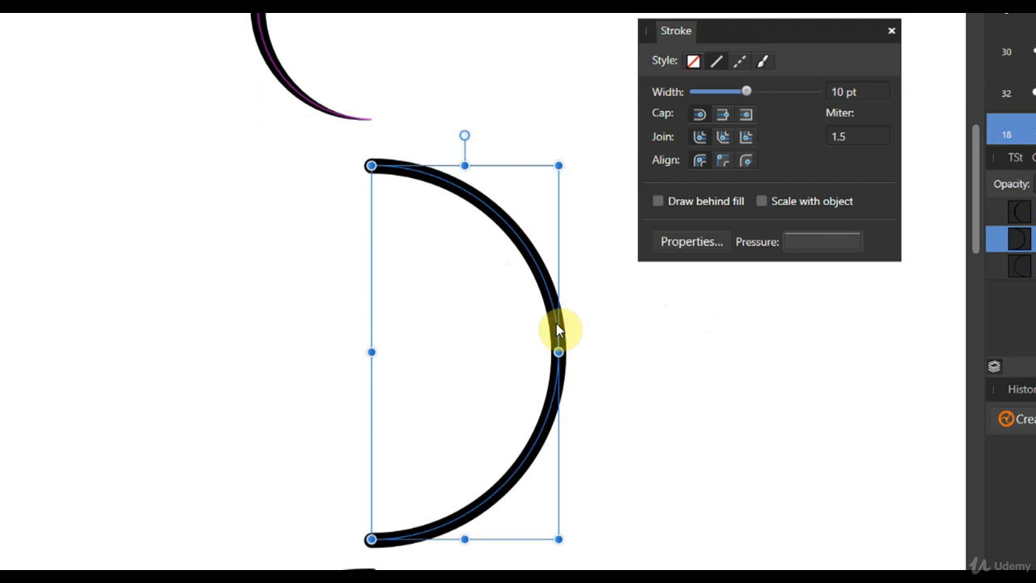
click(804, 241)
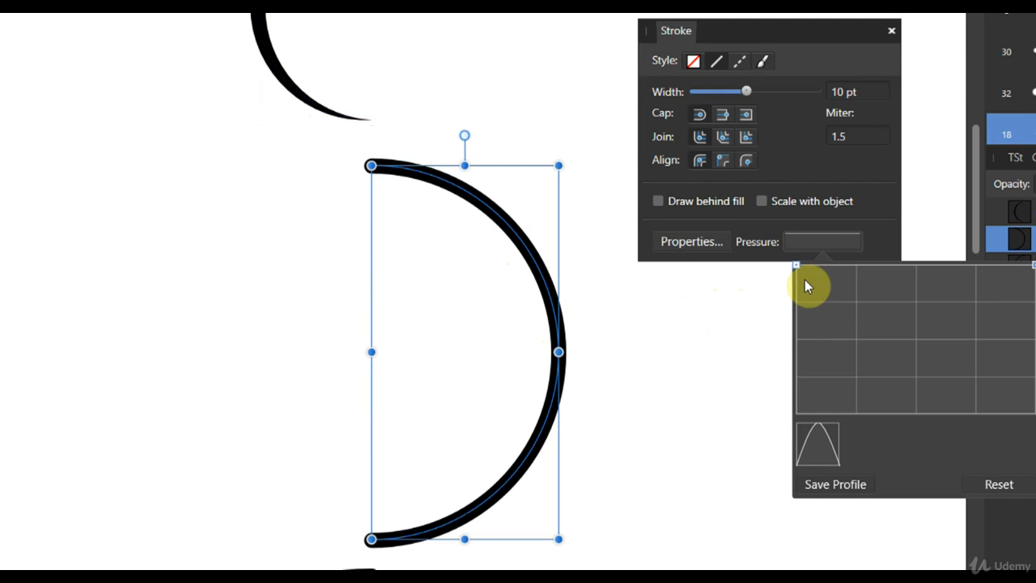
click(815, 442)
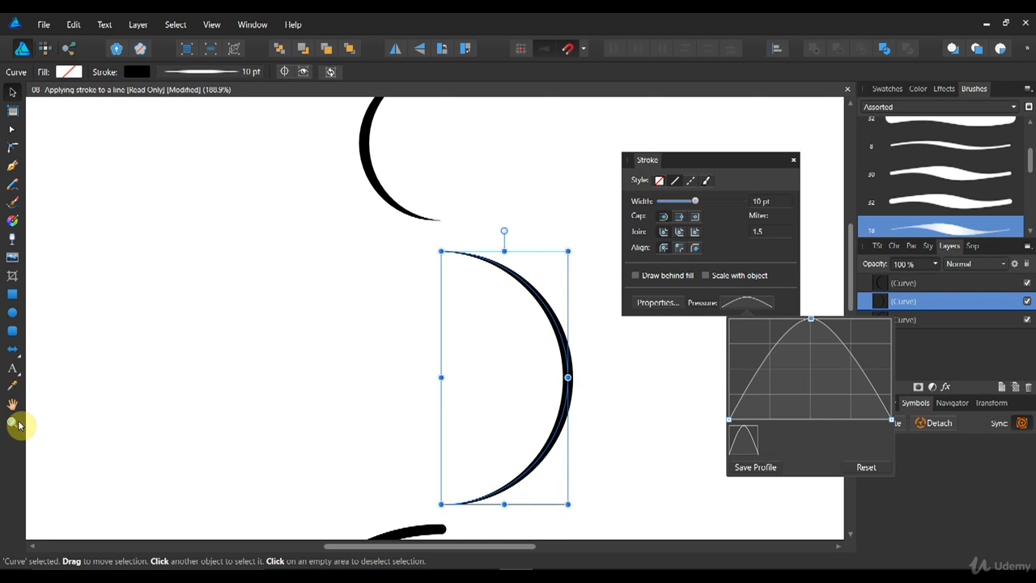
- Delete the saved arch-shaped pressure profile, reset the middle curve's pressure to full, and deselect the curve
mouse_move(749, 444)
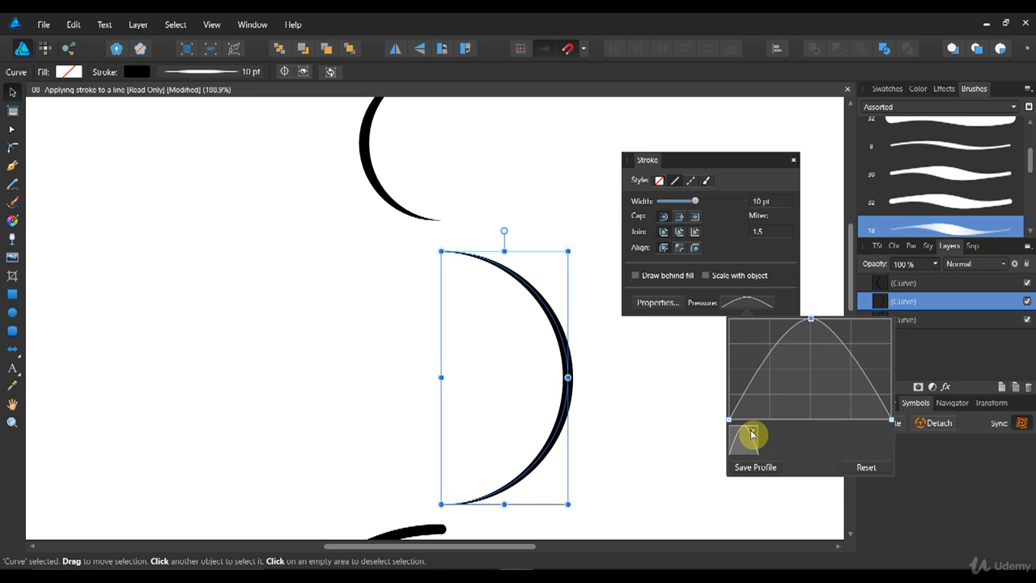
click(751, 434)
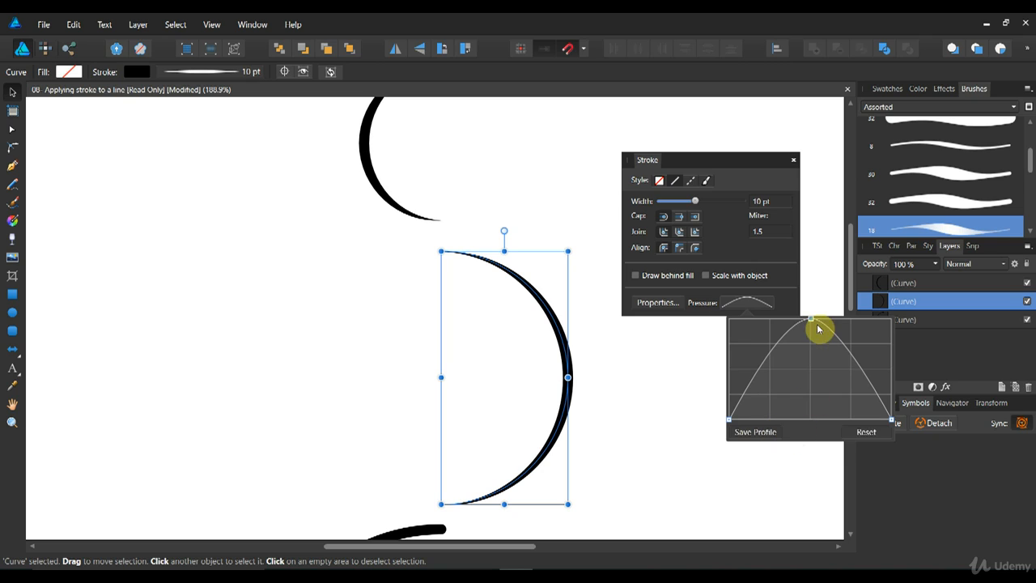
click(866, 433)
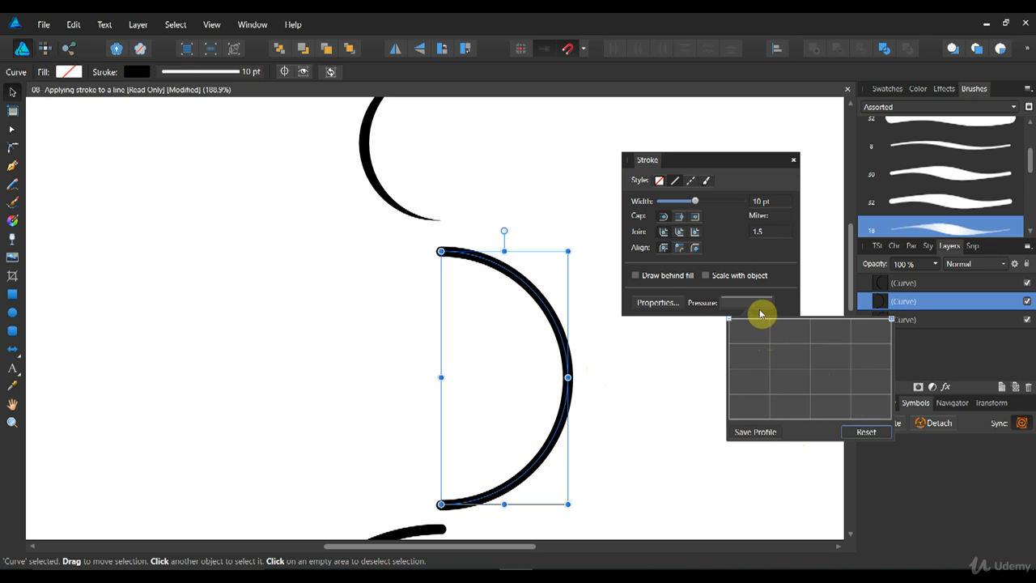
click(802, 294)
click(802, 302)
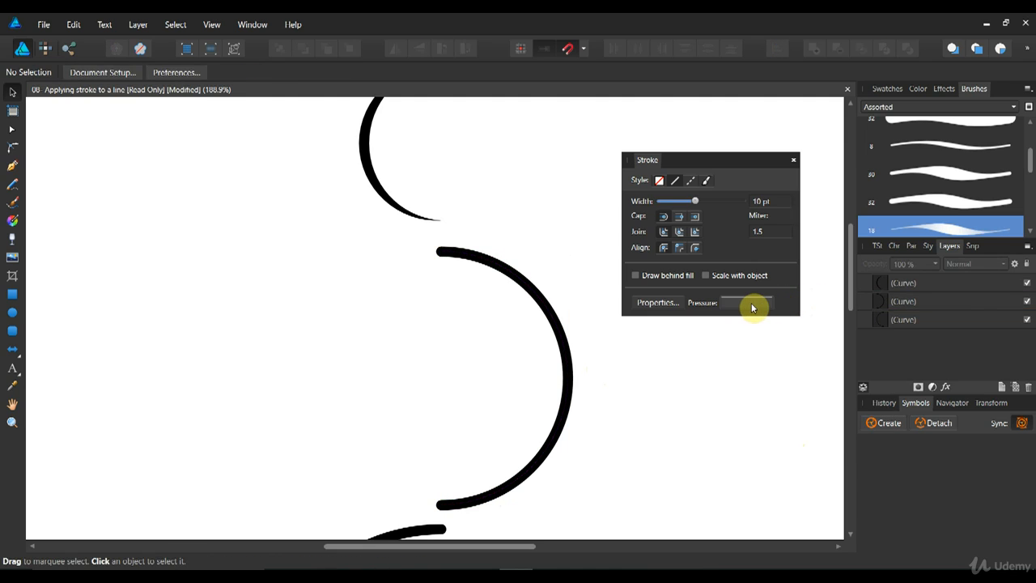
- Invert the top curve's pressure graph with both ends at full and the midpoint near zero, and save it as a profile
scroll(550, 332, up, 2)
scroll(550, 332, up, 1)
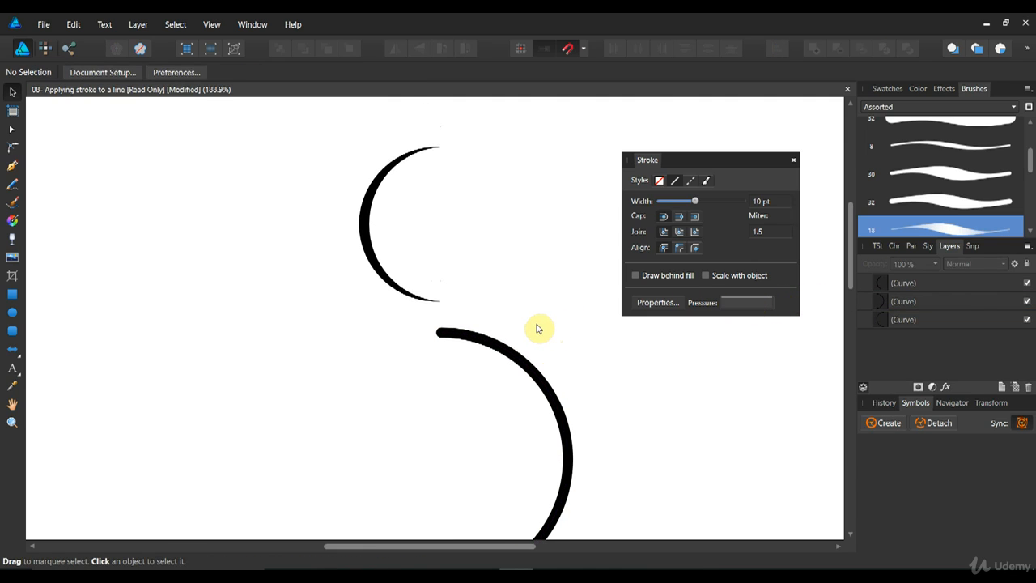
click(362, 233)
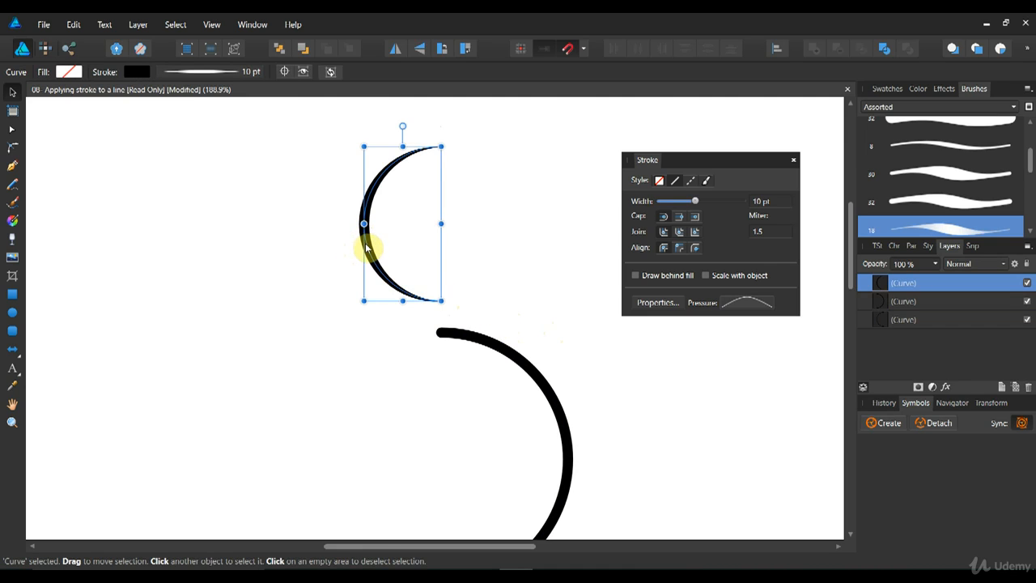
click(746, 306)
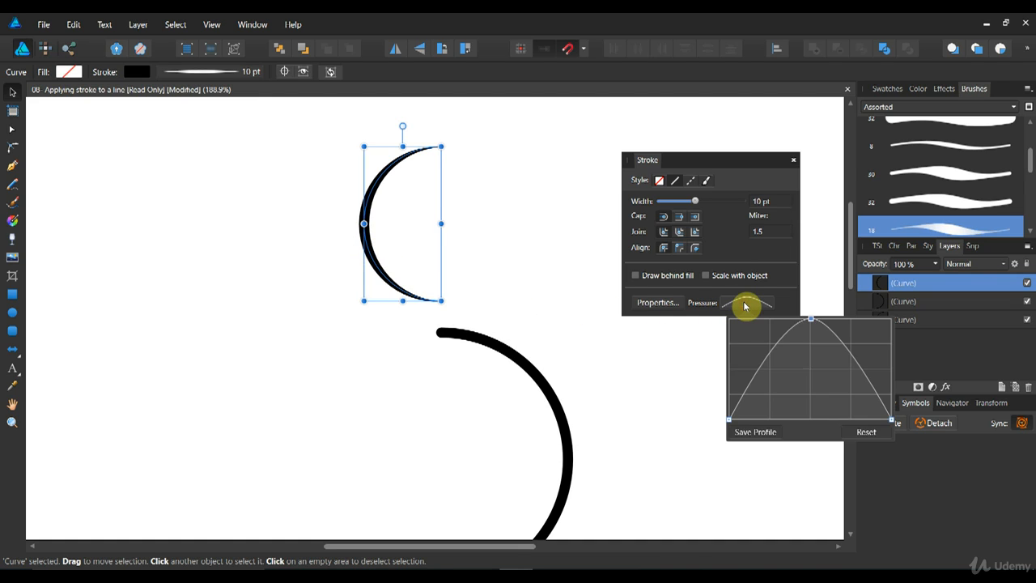
click(811, 319)
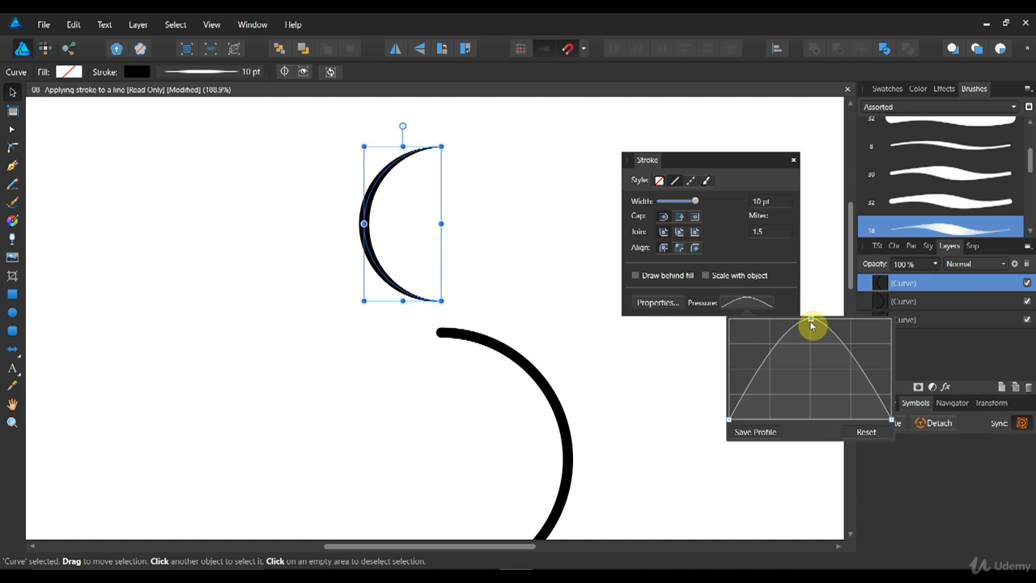
key(Delete)
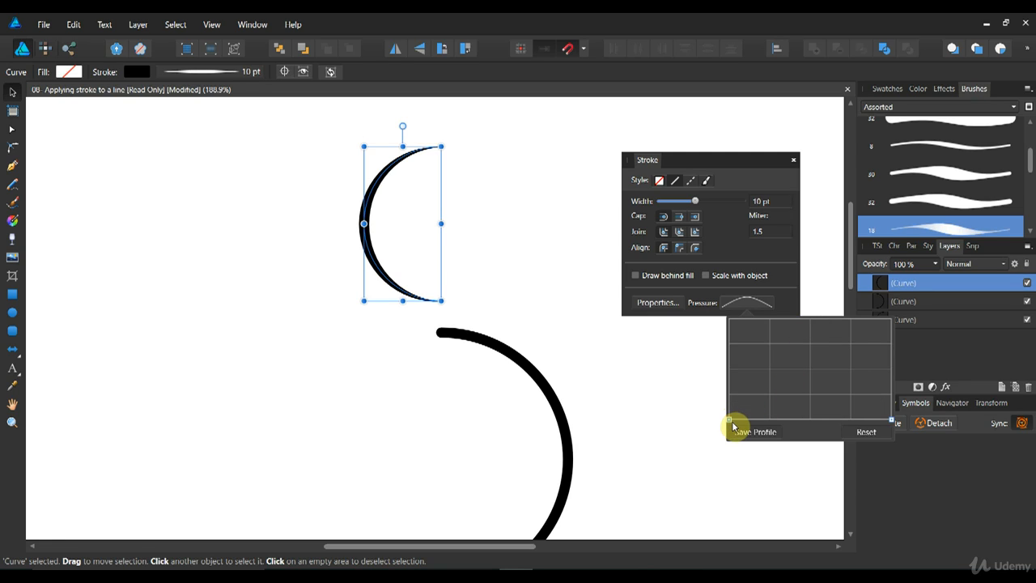
drag(729, 420, 750, 313)
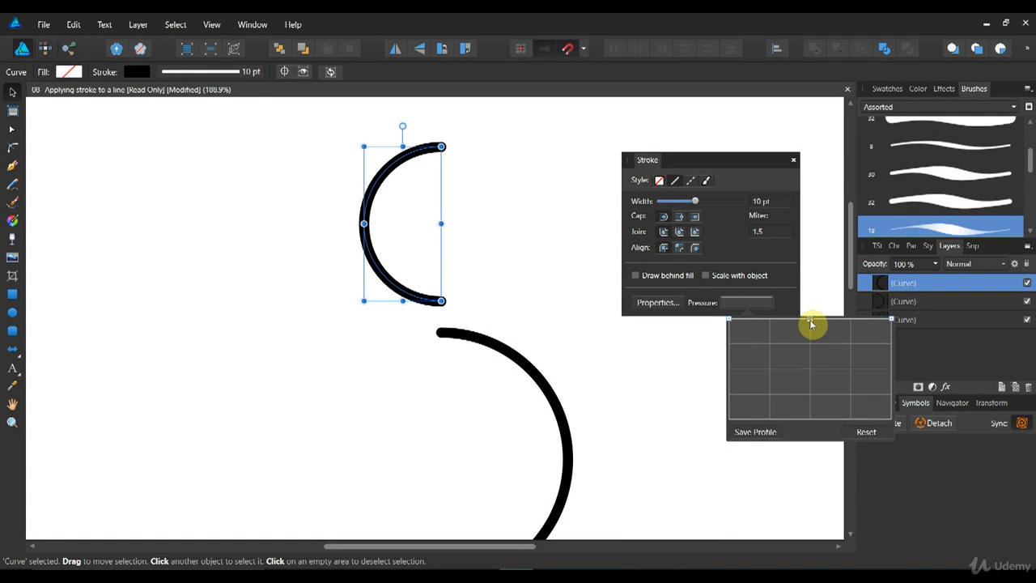
mouse_move(811, 322)
mouse_down()
mouse_move(813, 426)
mouse_move(812, 417)
mouse_up()
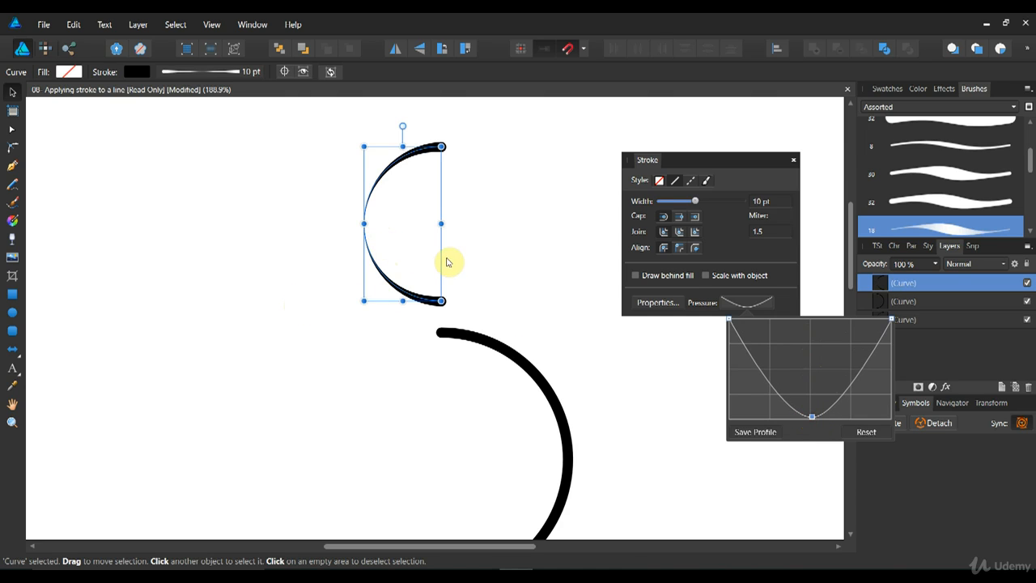
click(773, 434)
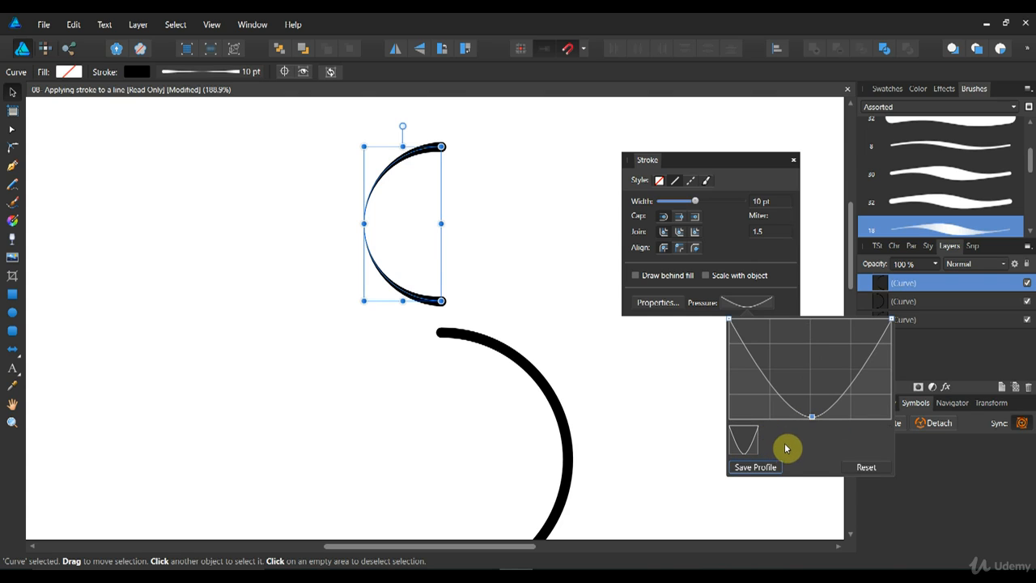
- Reshape the top curve's pressure to rise from zero through an inner node at about half to full, and save this second profile
mouse_move(811, 417)
mouse_down()
mouse_move(837, 369)
mouse_move(842, 329)
mouse_up()
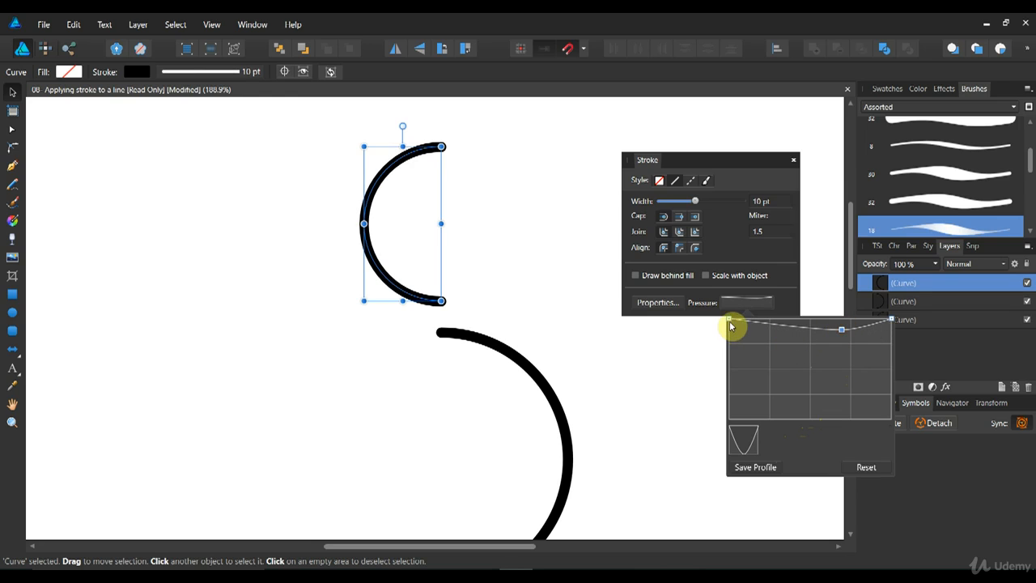
drag(730, 320, 734, 424)
drag(890, 419, 893, 319)
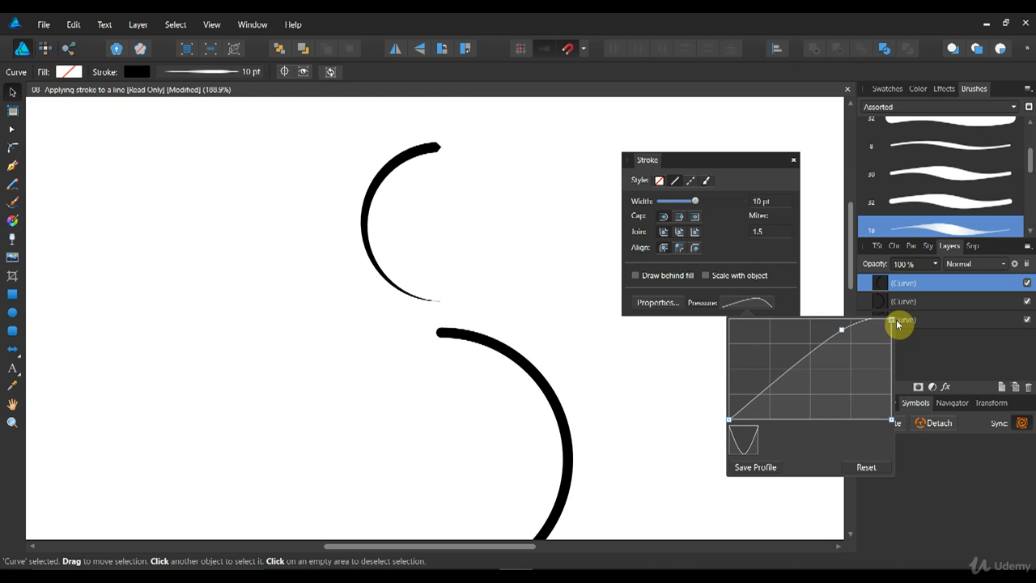
mouse_move(842, 328)
mouse_down()
mouse_move(822, 342)
mouse_move(841, 384)
mouse_move(839, 373)
mouse_up()
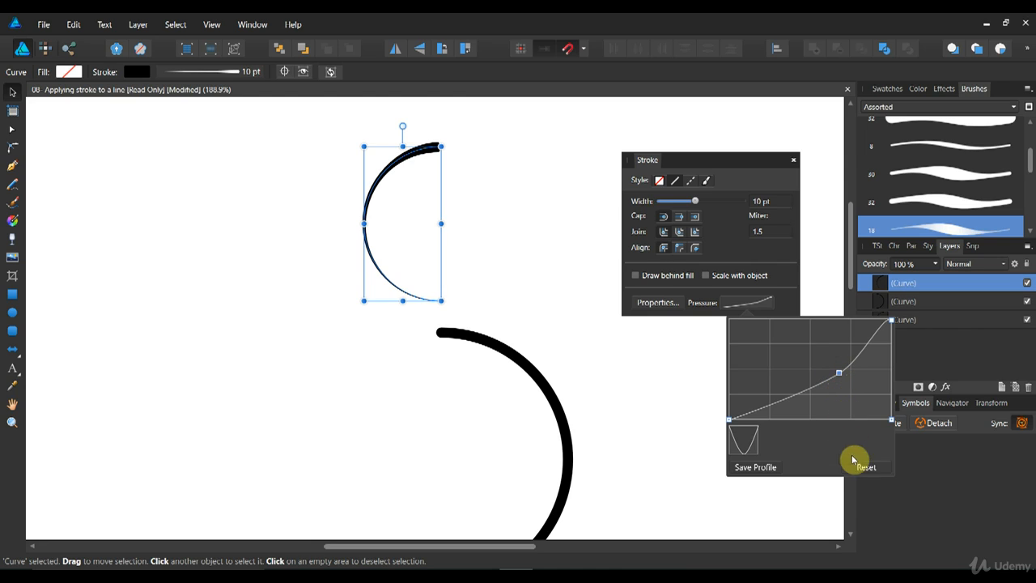
click(761, 474)
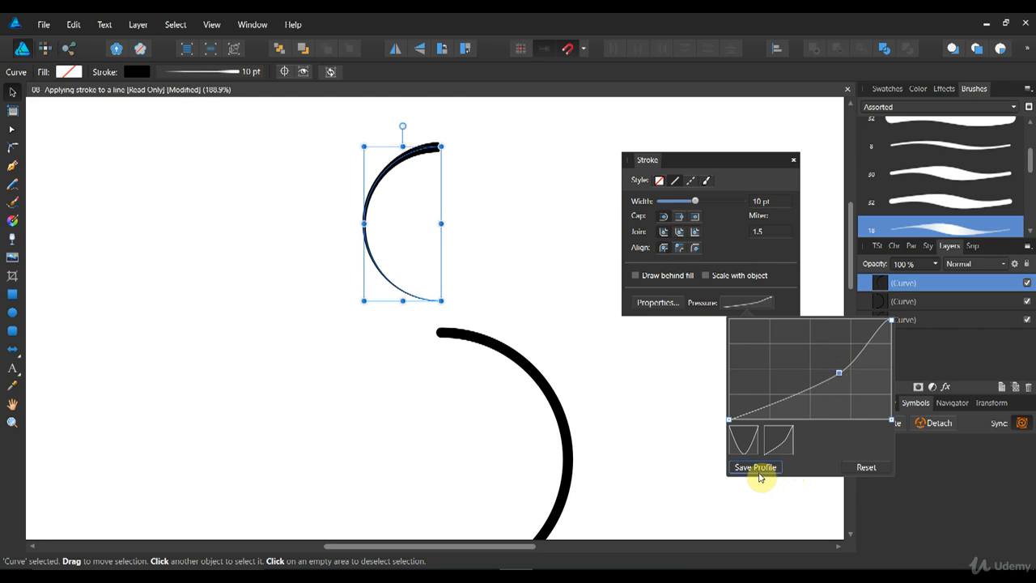
click(802, 490)
- Apply the saved U-shaped pressure profile to the middle curve
scroll(610, 386, down, 3)
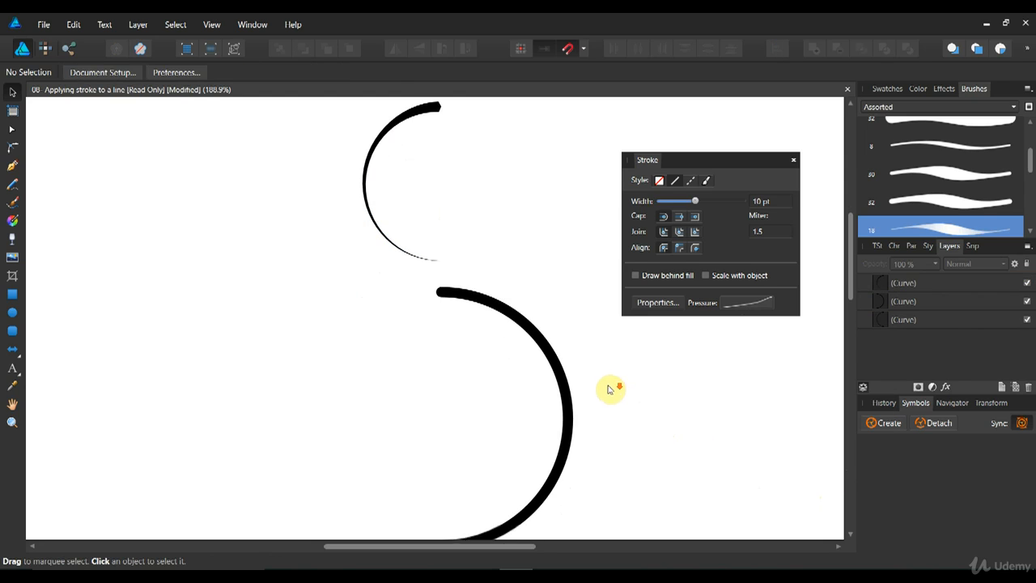
click(567, 378)
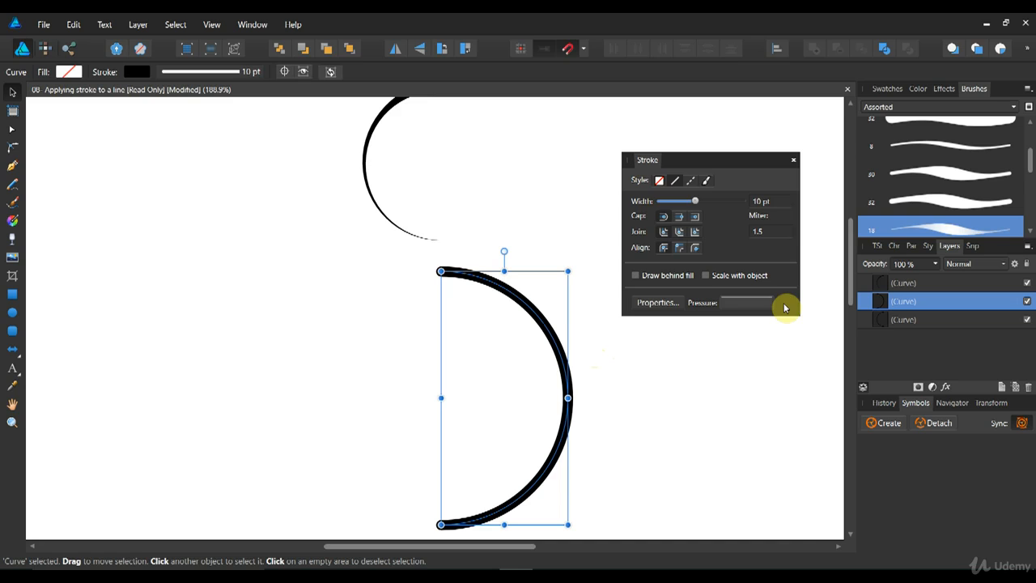
click(748, 303)
click(743, 443)
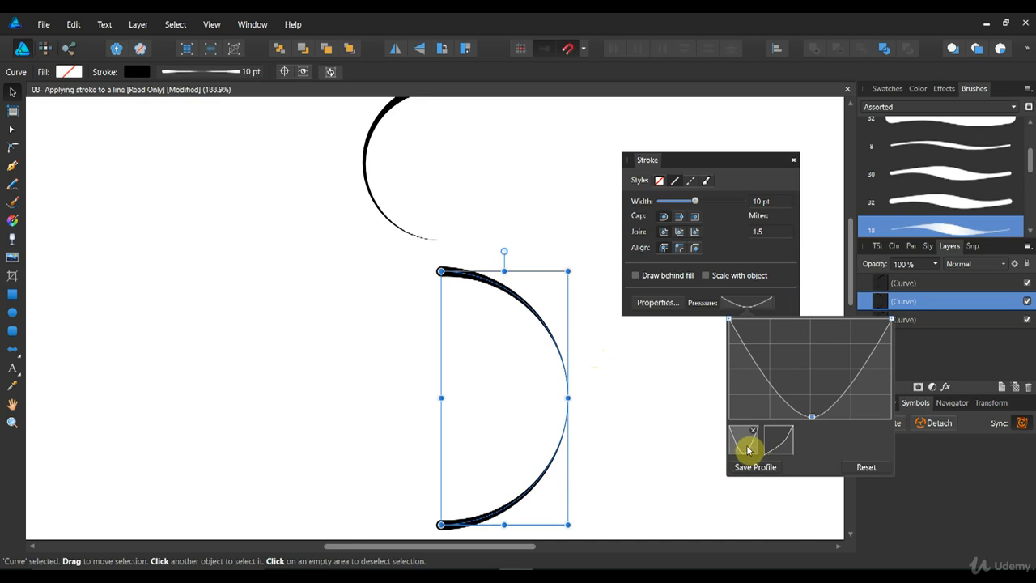
- Apply the saved rising pressure profile to the bottom curve
scroll(670, 414, down, 4)
scroll(670, 414, down, 3)
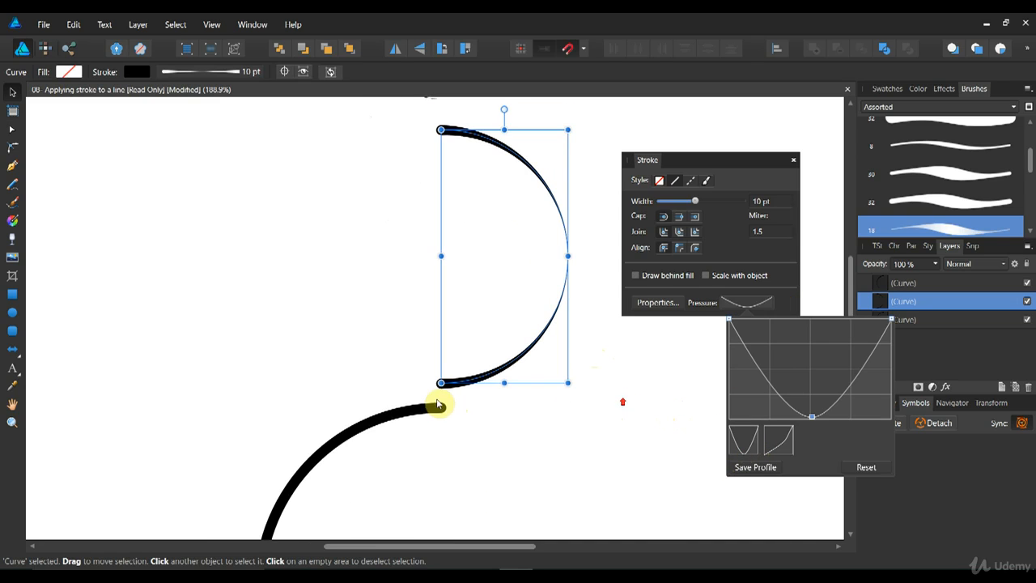
click(437, 408)
click(748, 303)
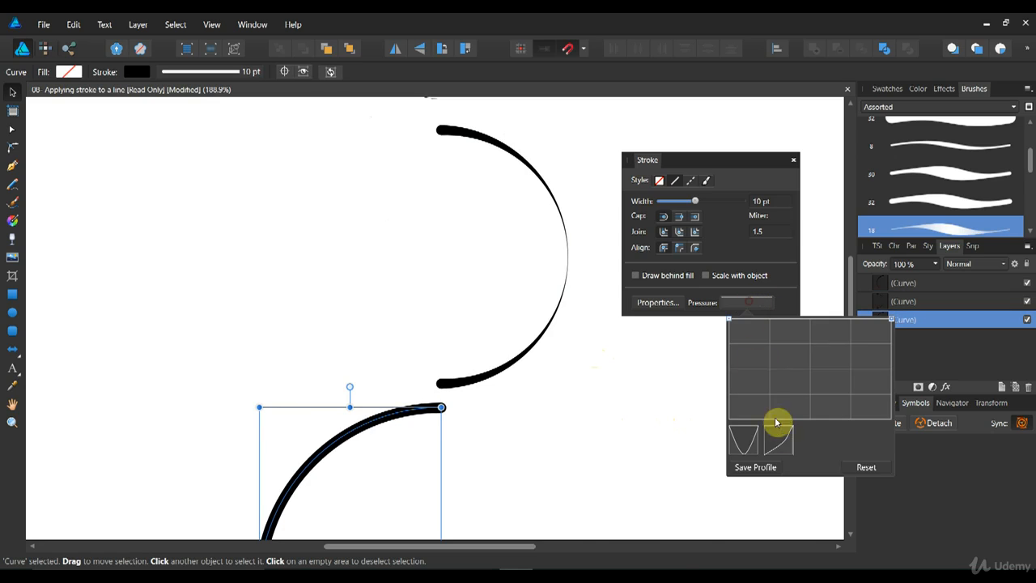
click(778, 440)
- Zoom out to 100% to review the three tapered curves, and open the bottom curve's pressure graph with its saved profiles
click(12, 422)
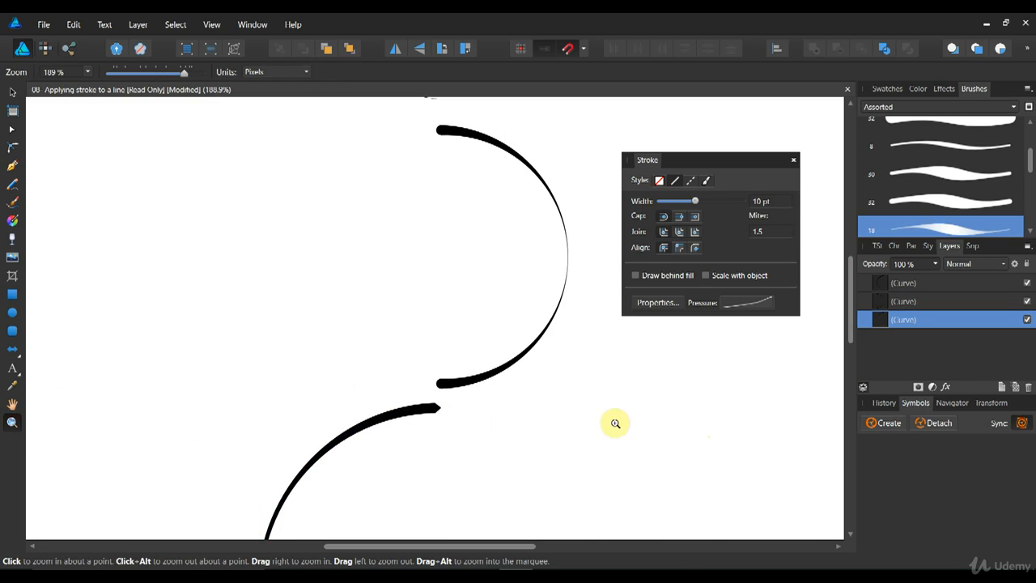
drag(652, 421, 444, 407)
scroll(445, 407, down, 4)
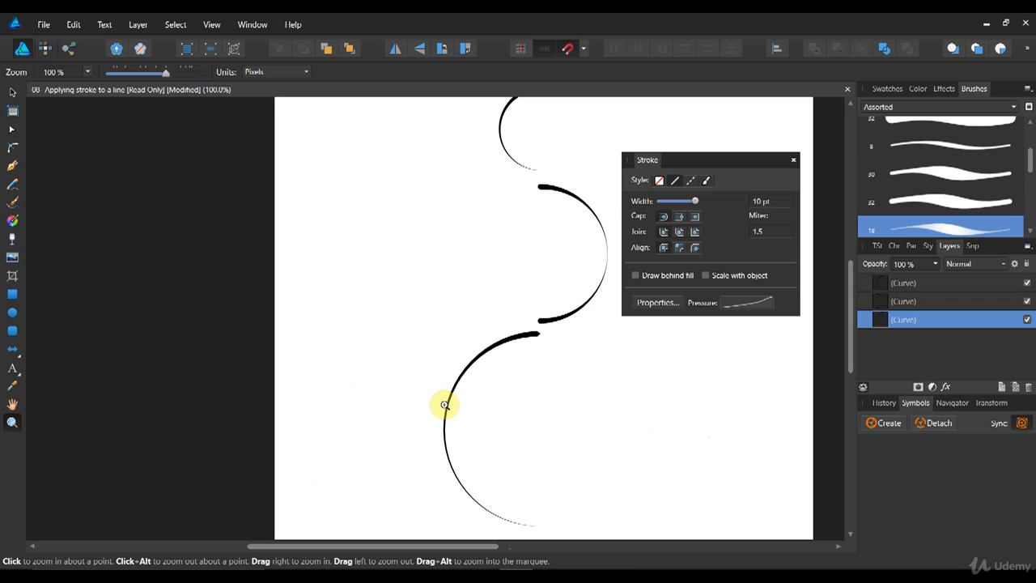
scroll(444, 405, up, 1)
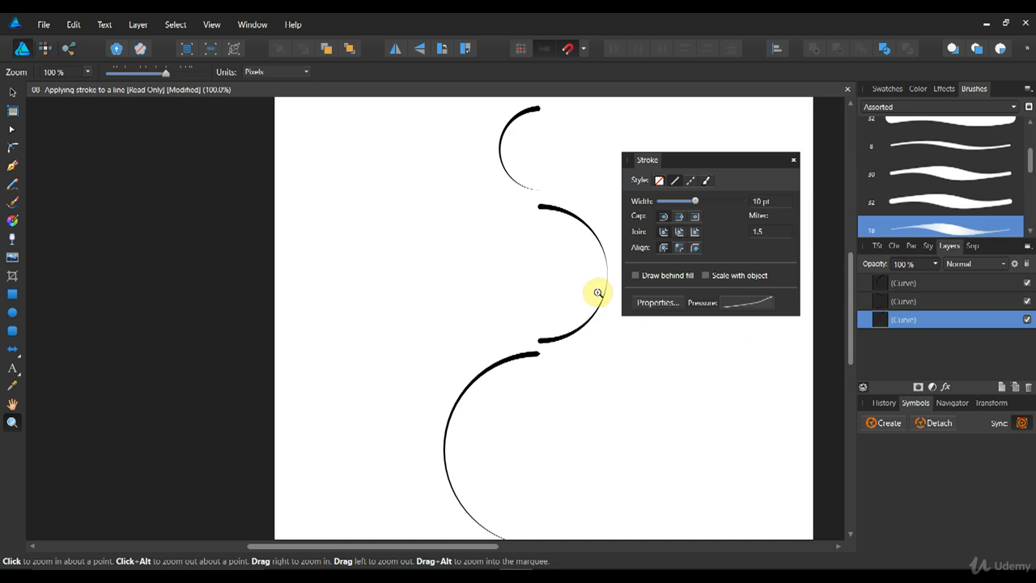
click(738, 306)
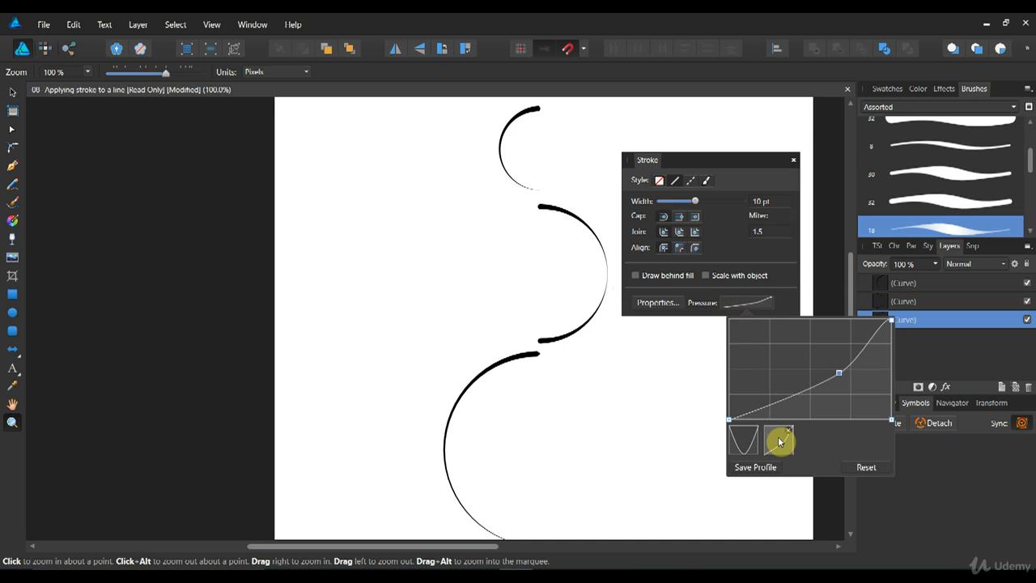